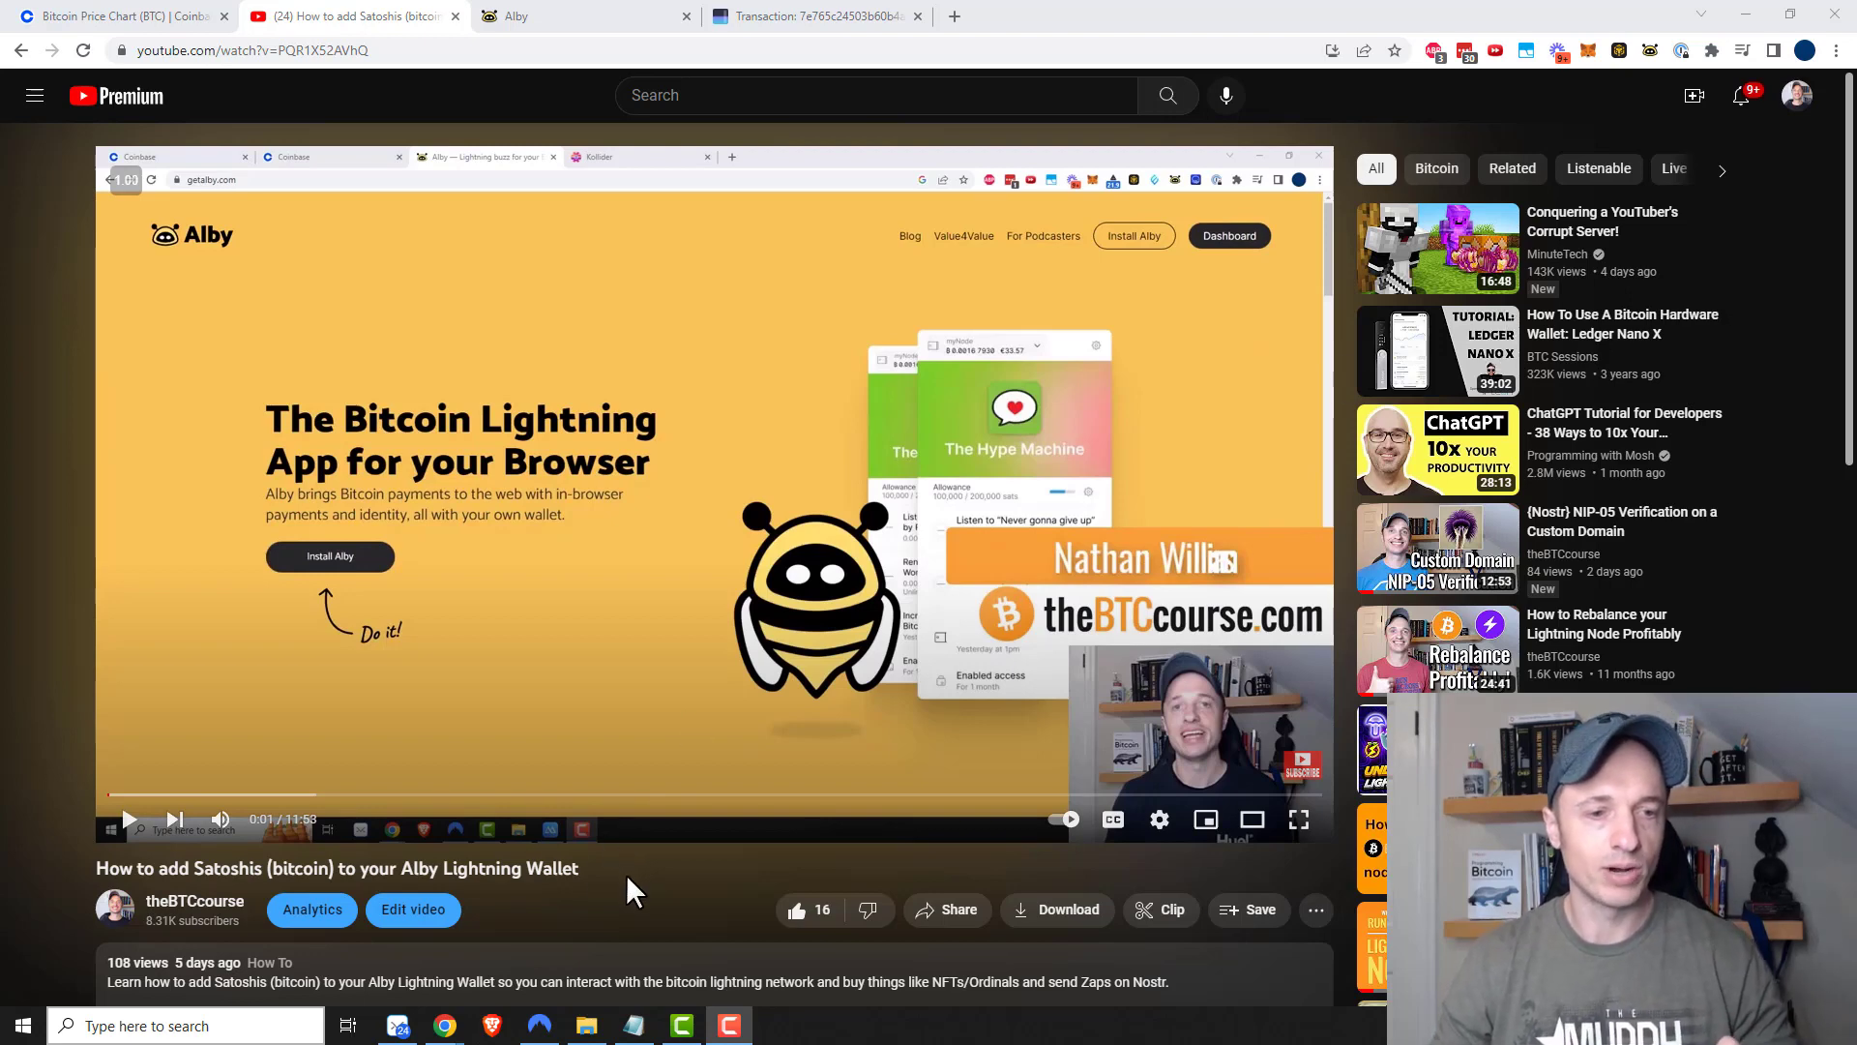
Load getalby.com in the Alby tab and open the dashboard showing the 102,960 sats balance
left_click_drag(625, 875, 97, 869)
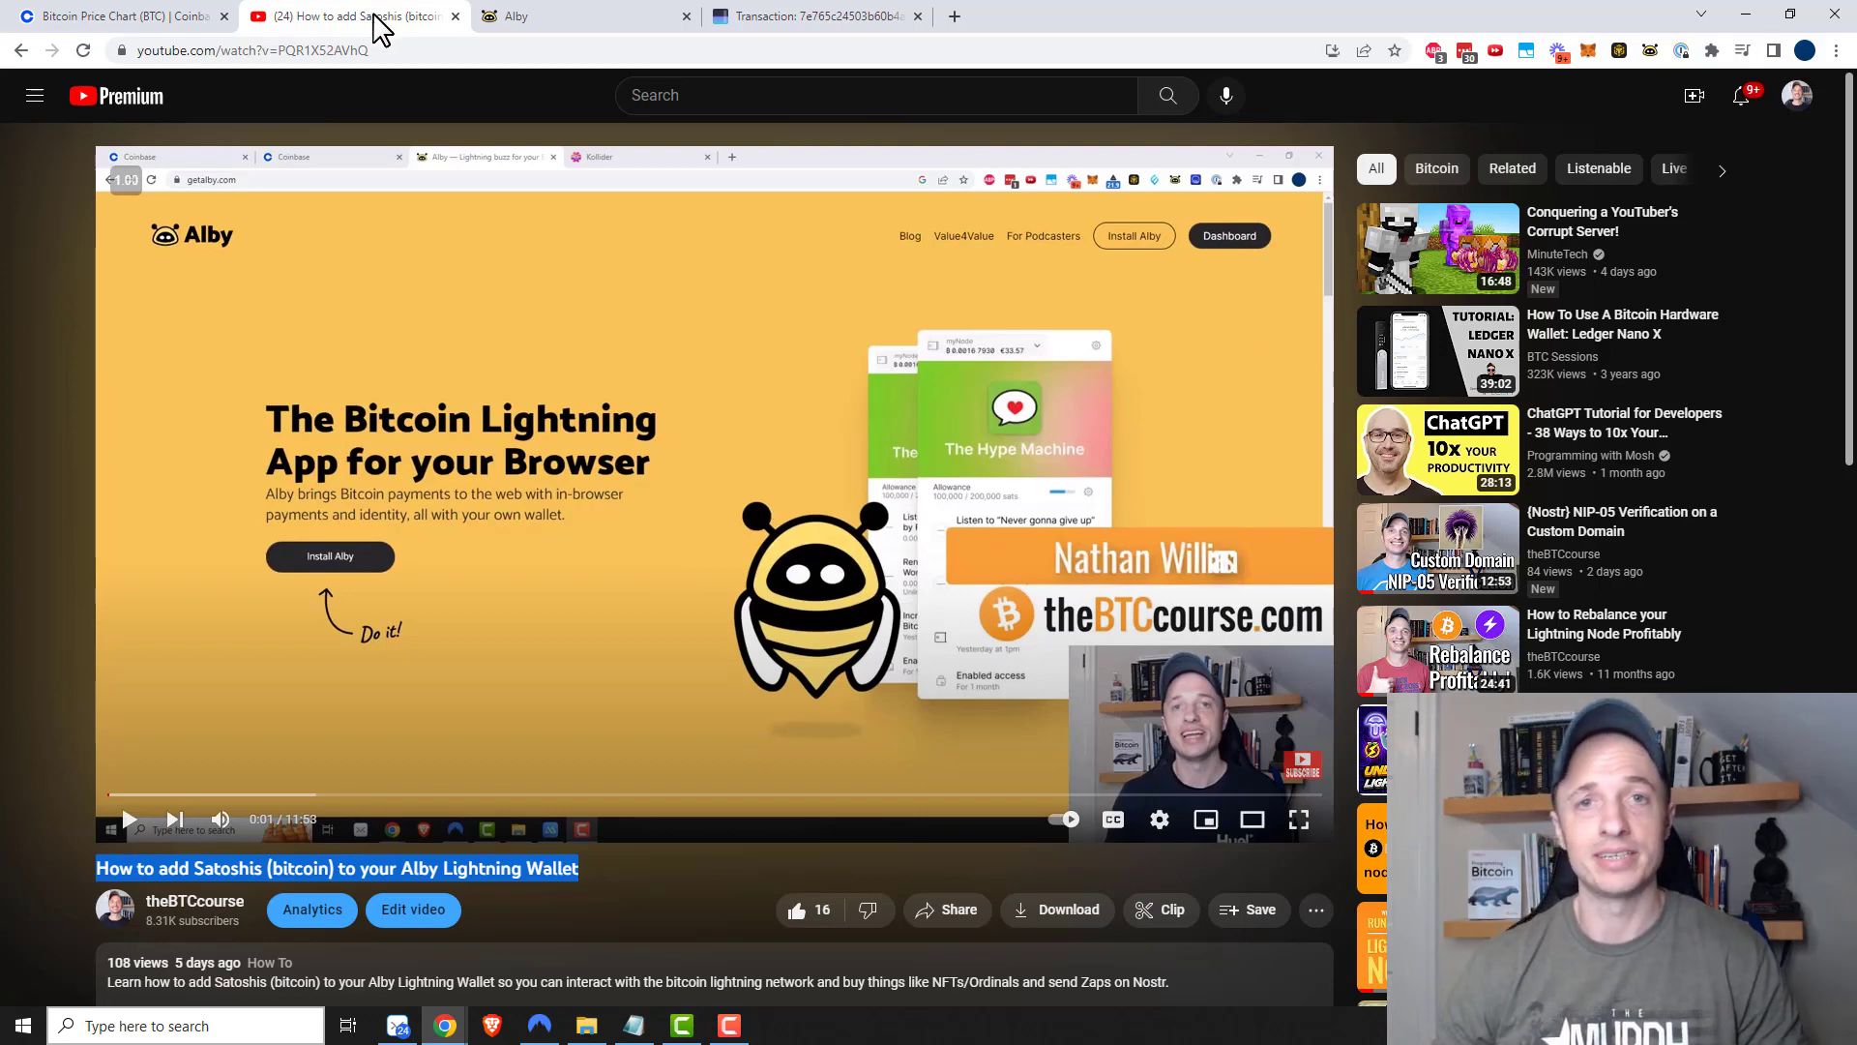
left_click(586, 29)
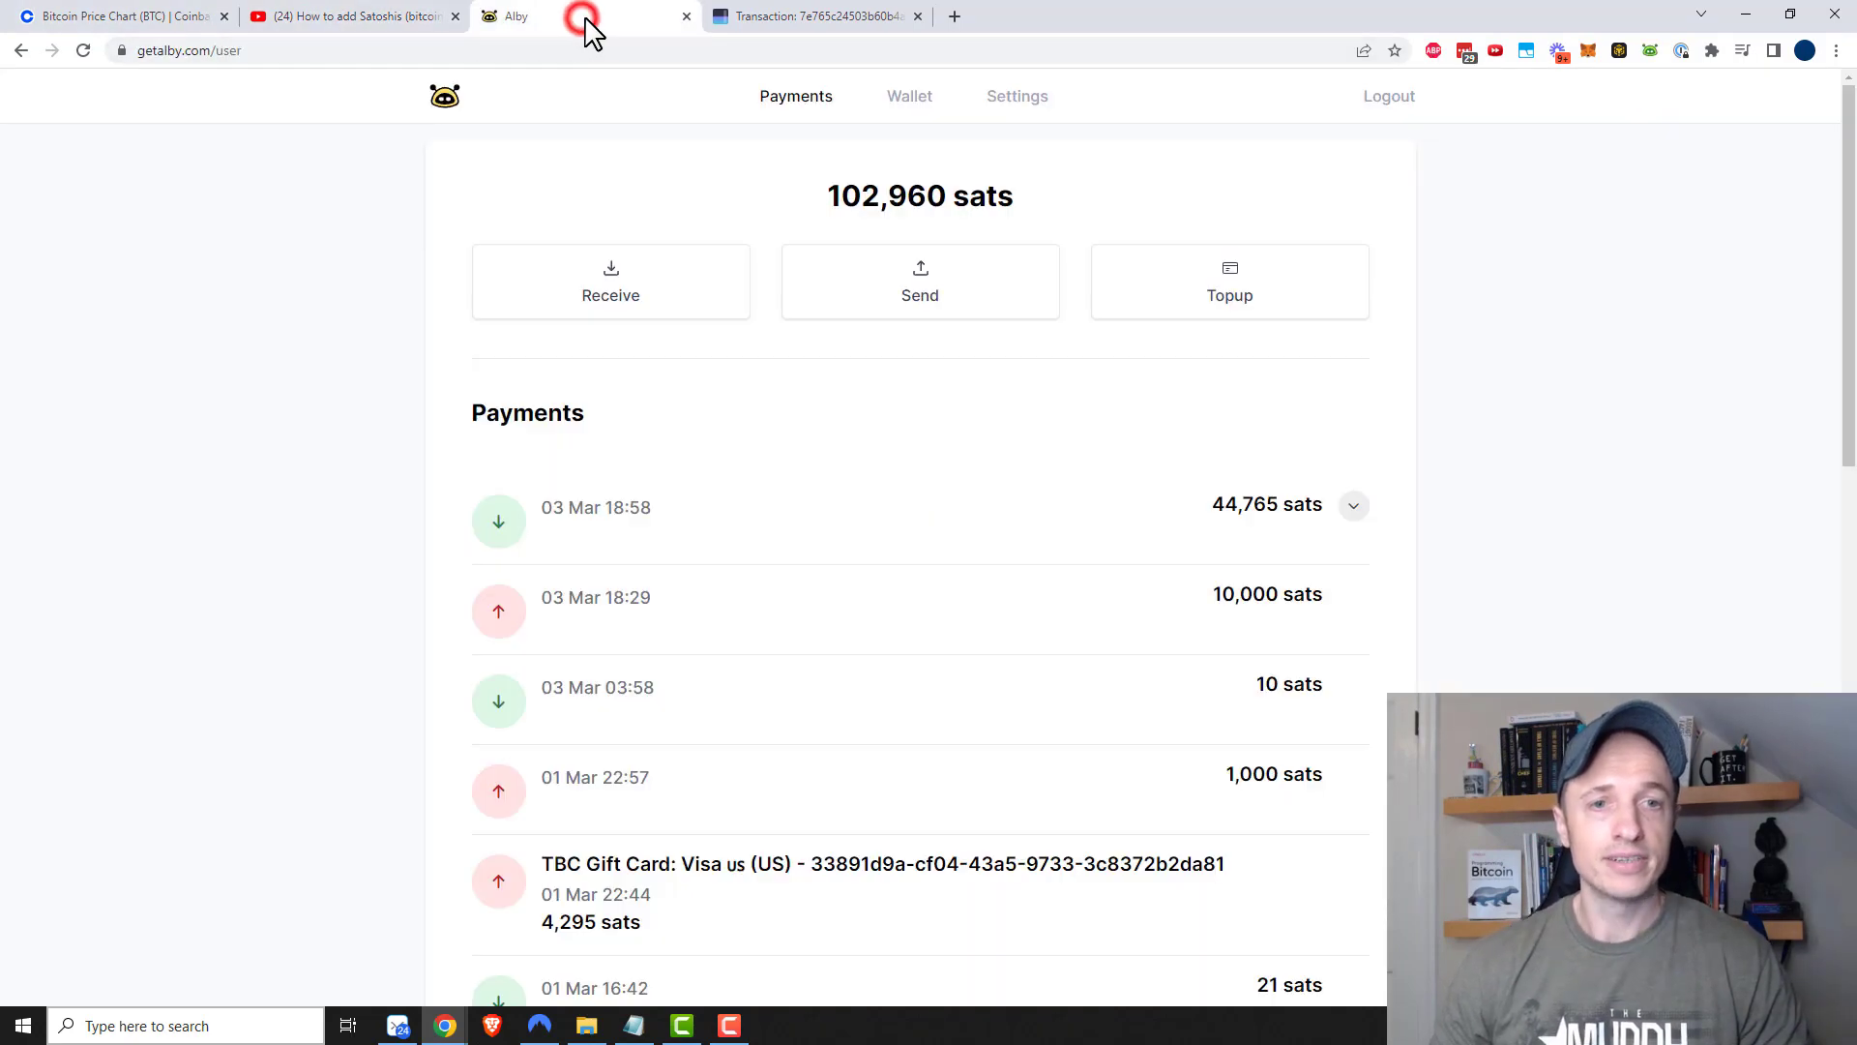
left_click(450, 109)
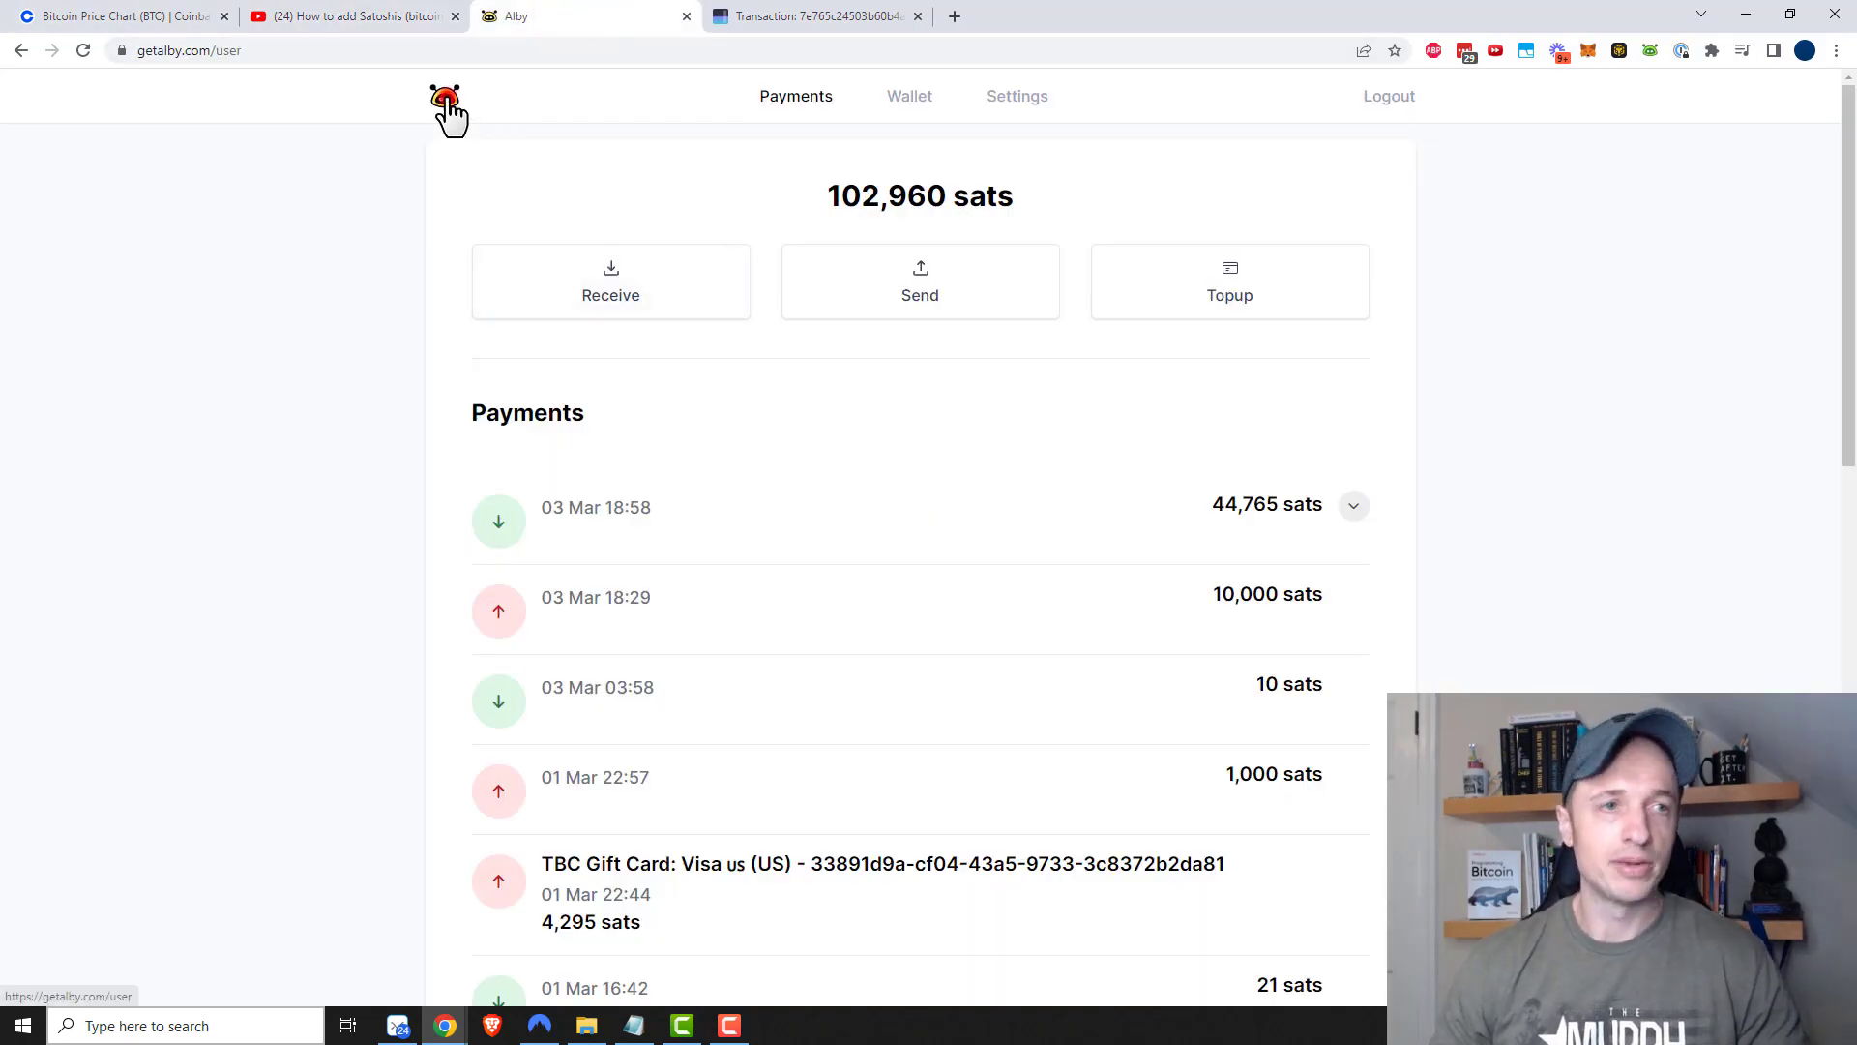
left_click(215, 48)
left_click(381, 49)
key("BackSpace")
key("BackSpace")
key("BackSpace")
key("BackSpace")
key("Return")
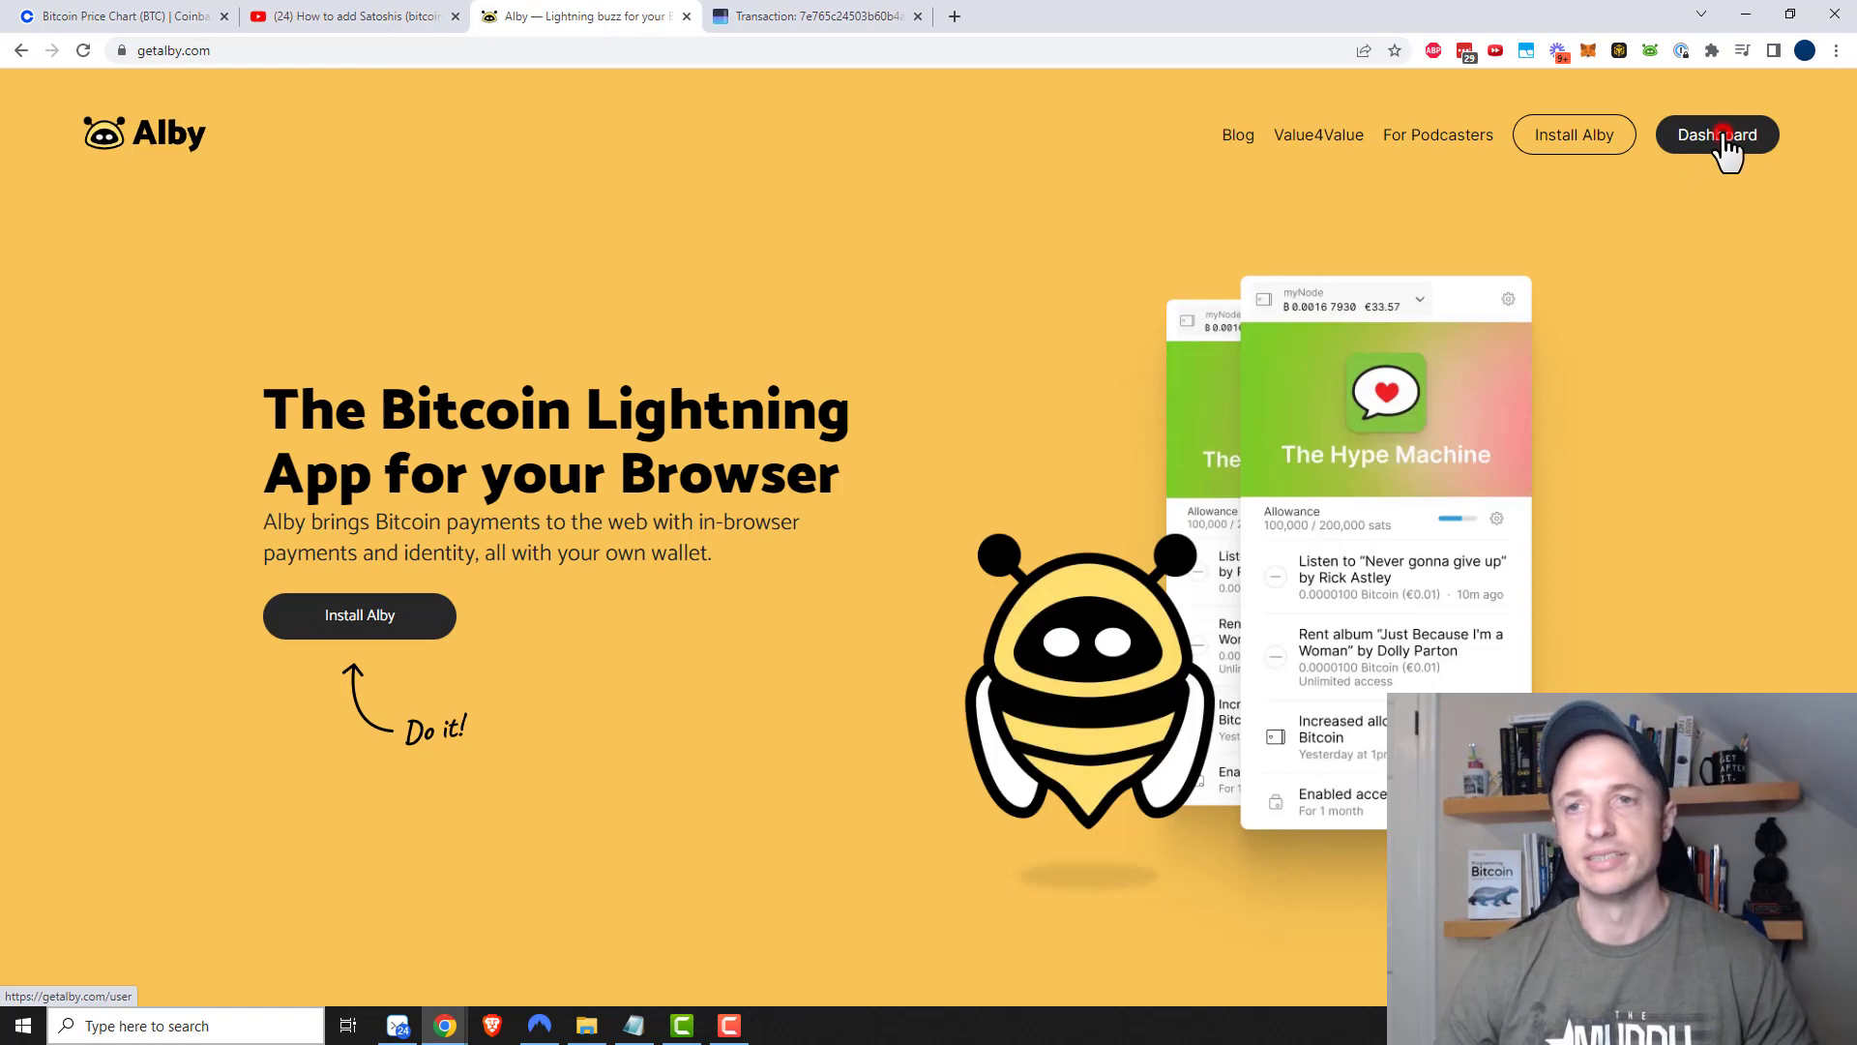
left_click(1719, 147)
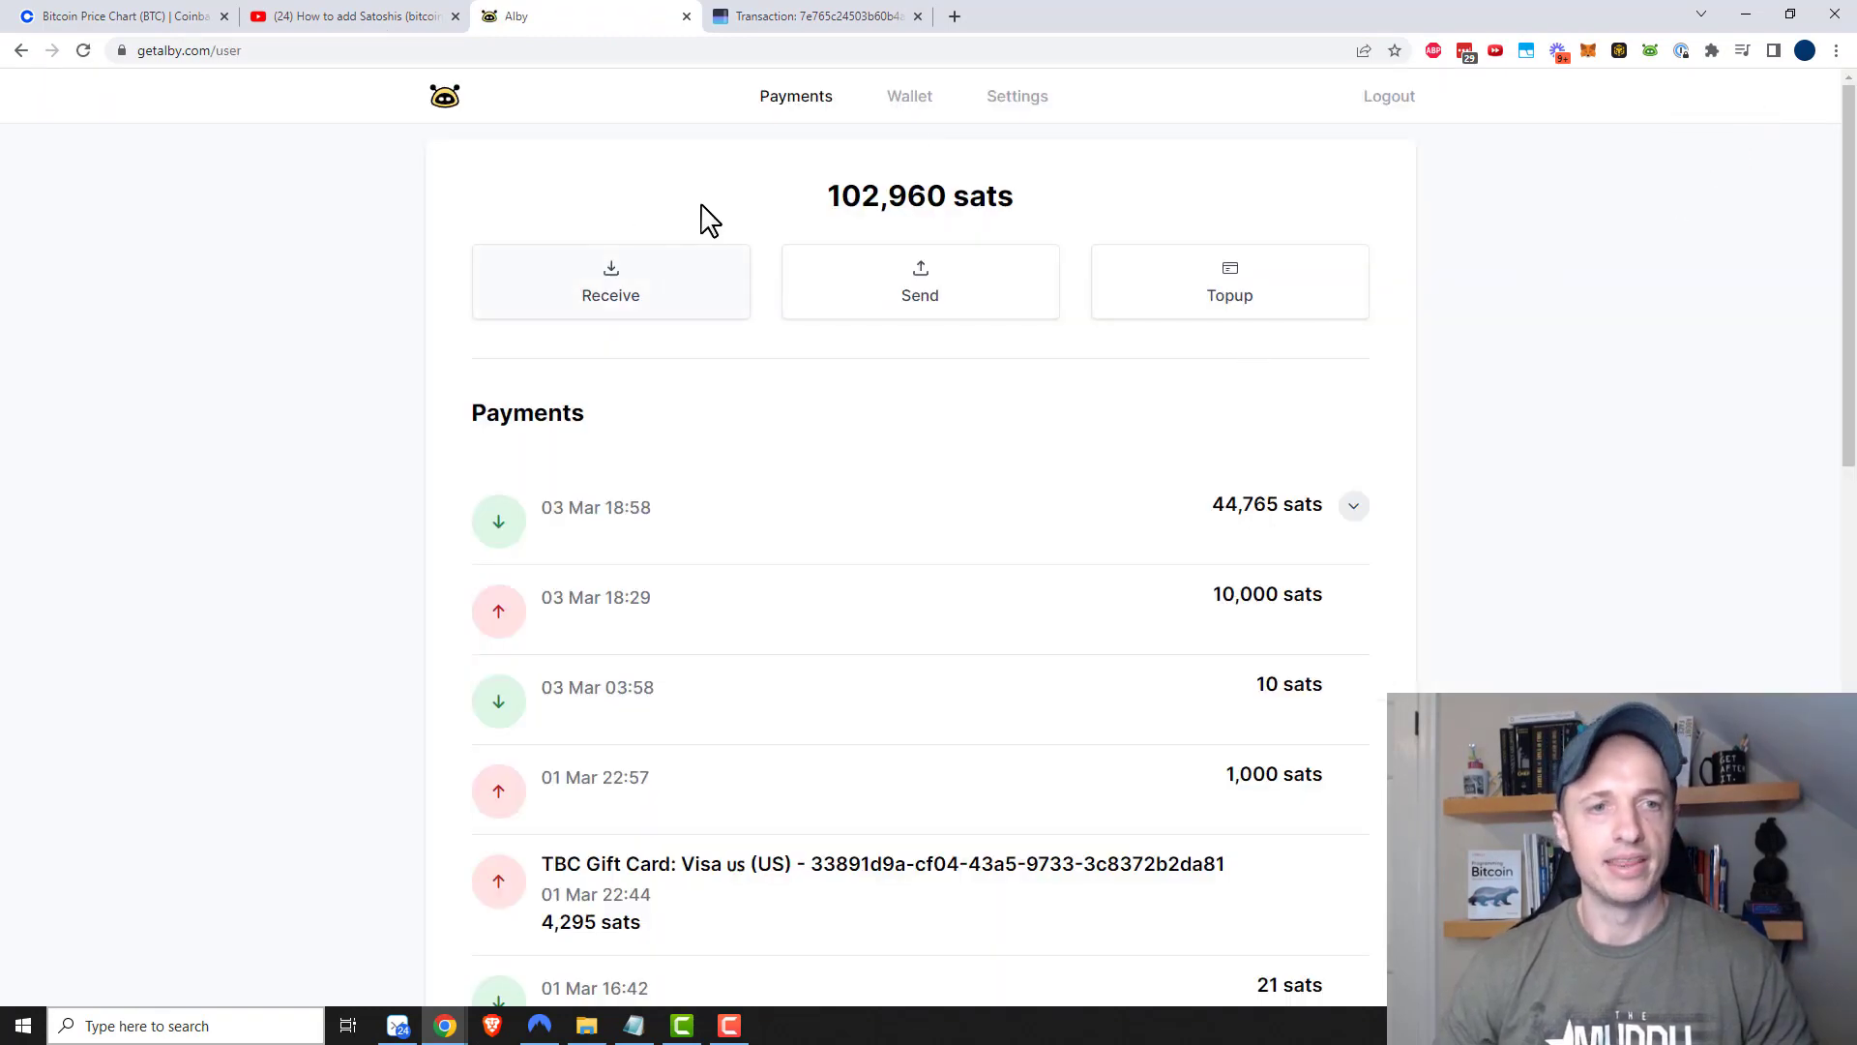
Open Alby's Receive page and highlight the 'Onchain bitcoin to lightning' deposit address section
left_click(629, 290)
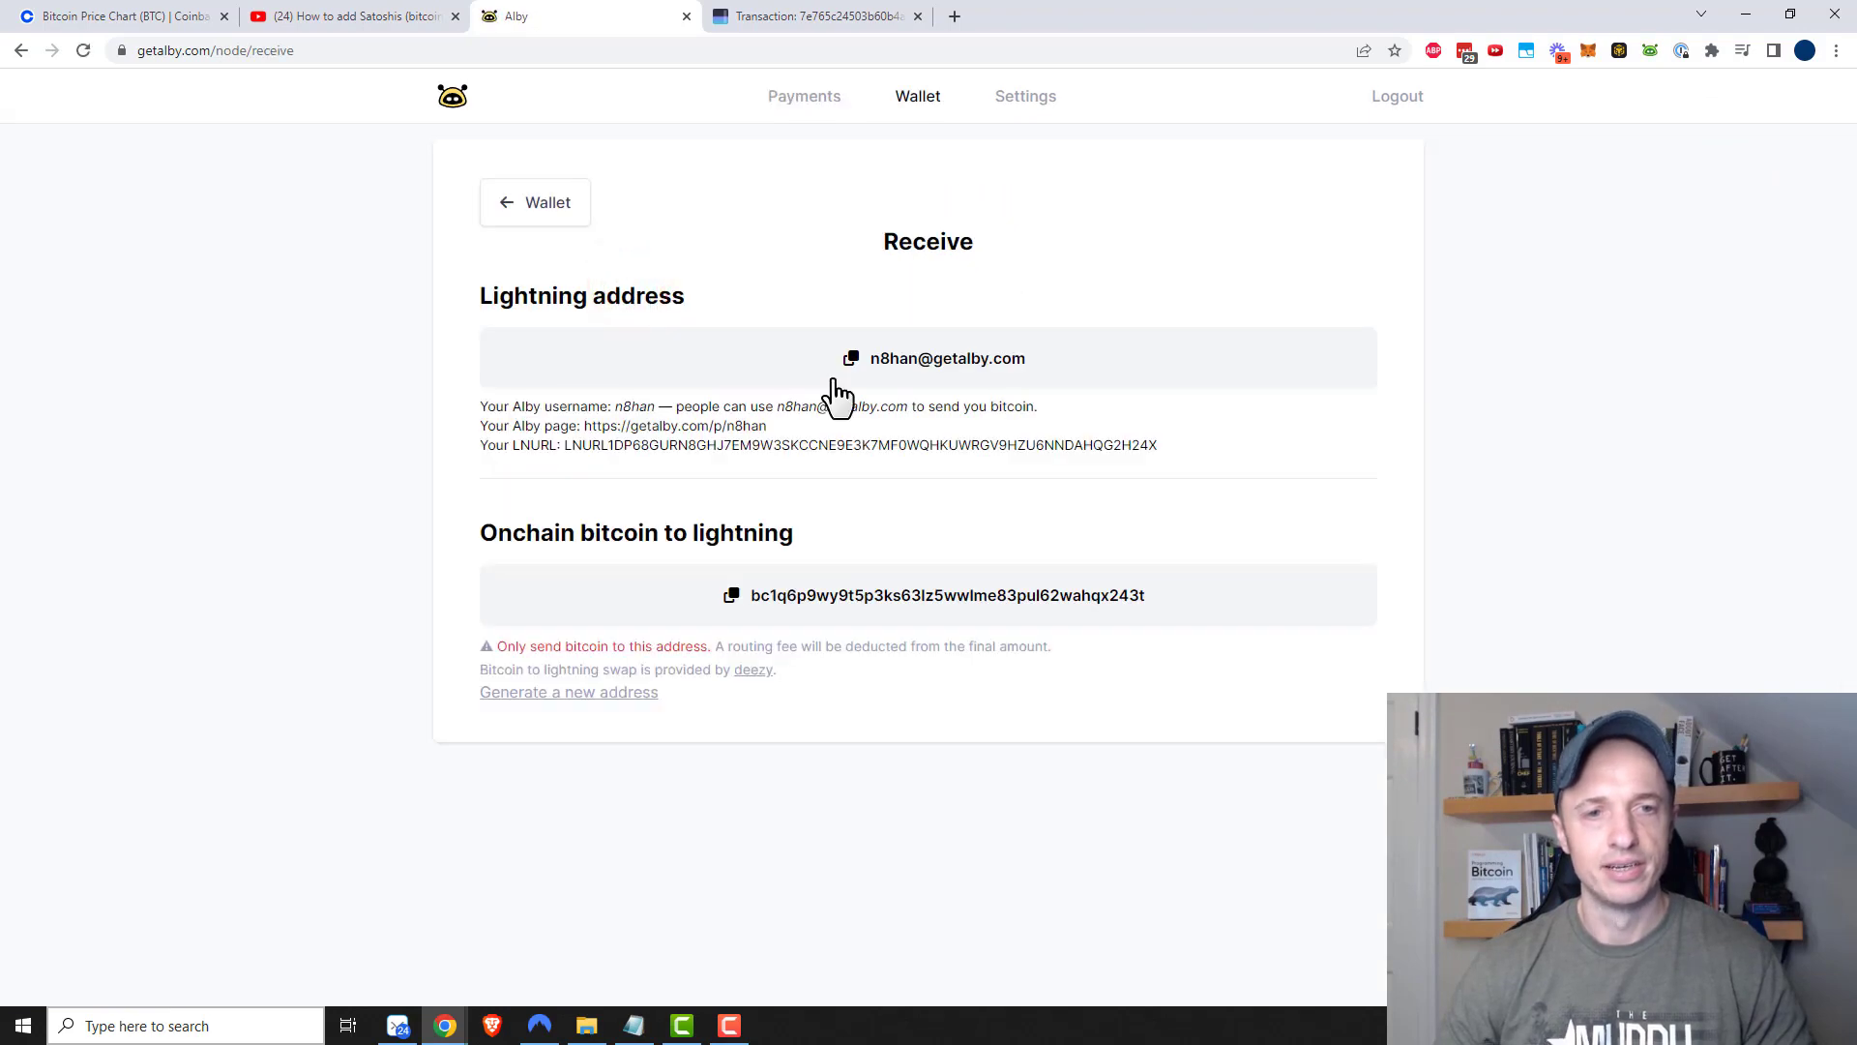
left_click_drag(490, 533, 830, 528)
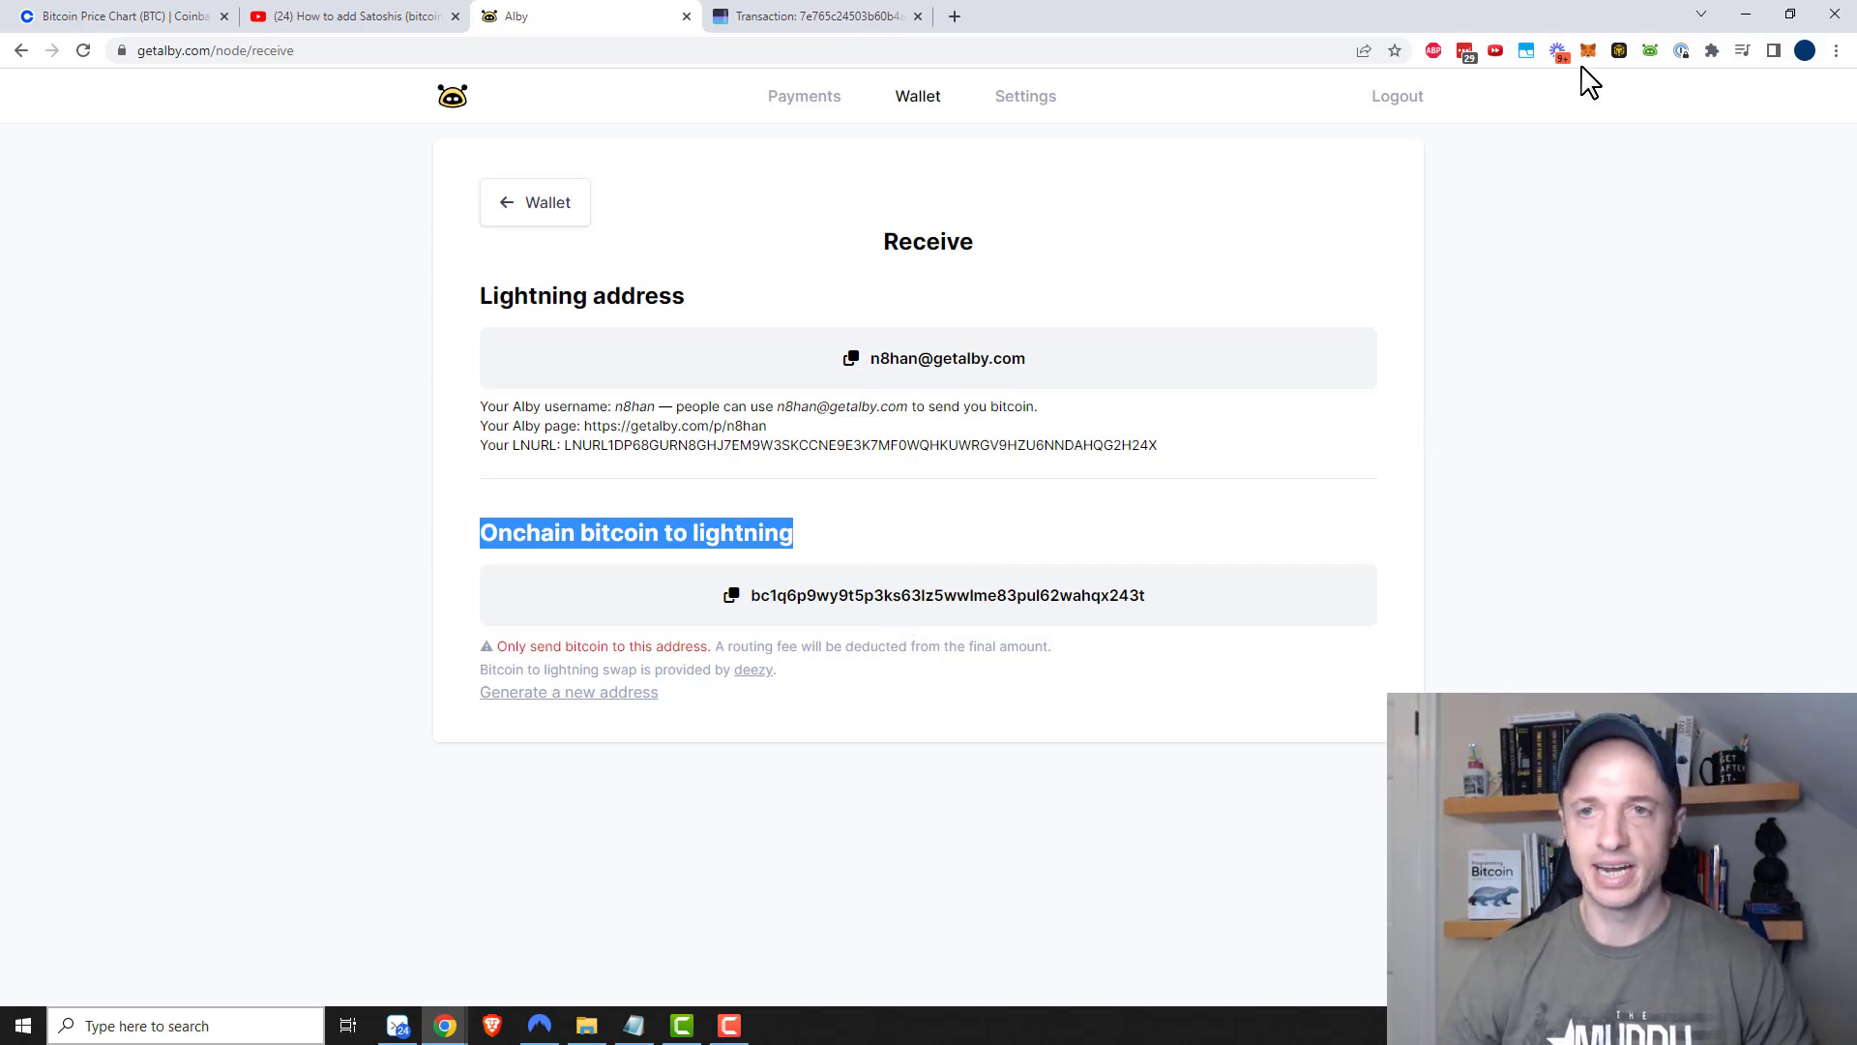
left_click(1650, 50)
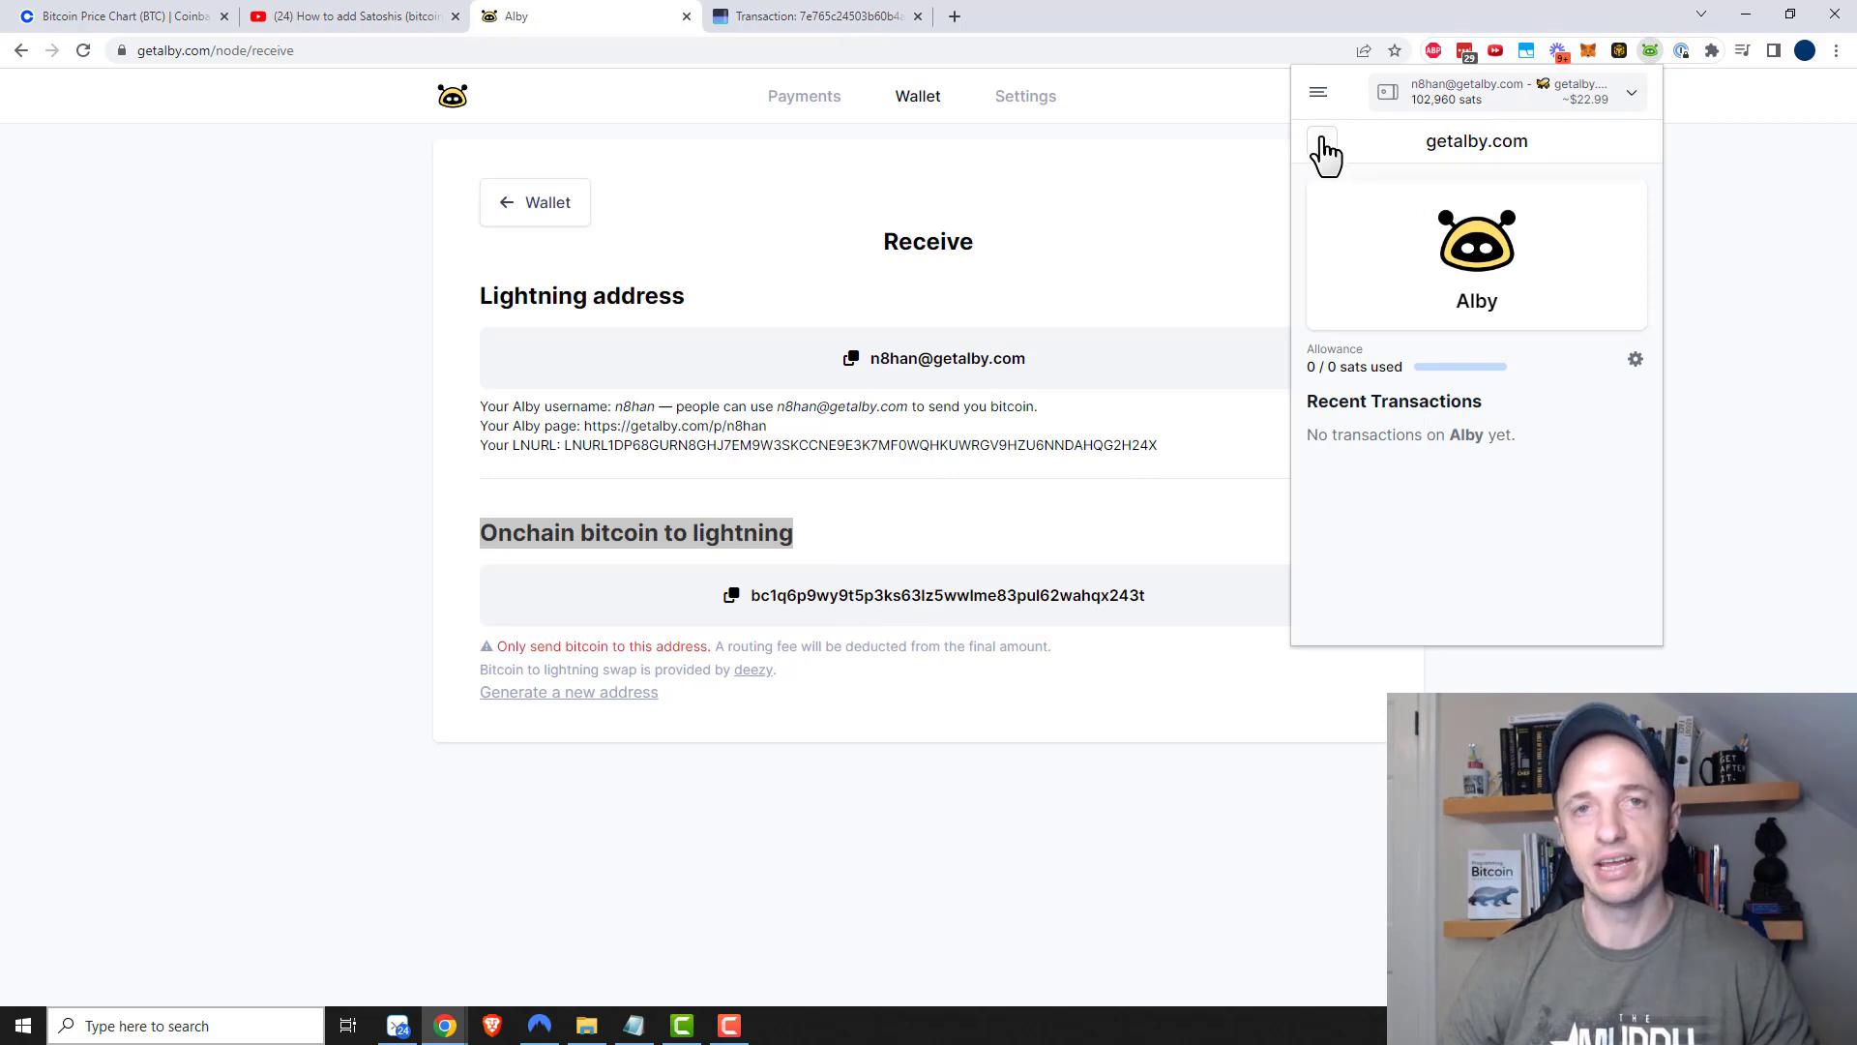
left_click(1319, 92)
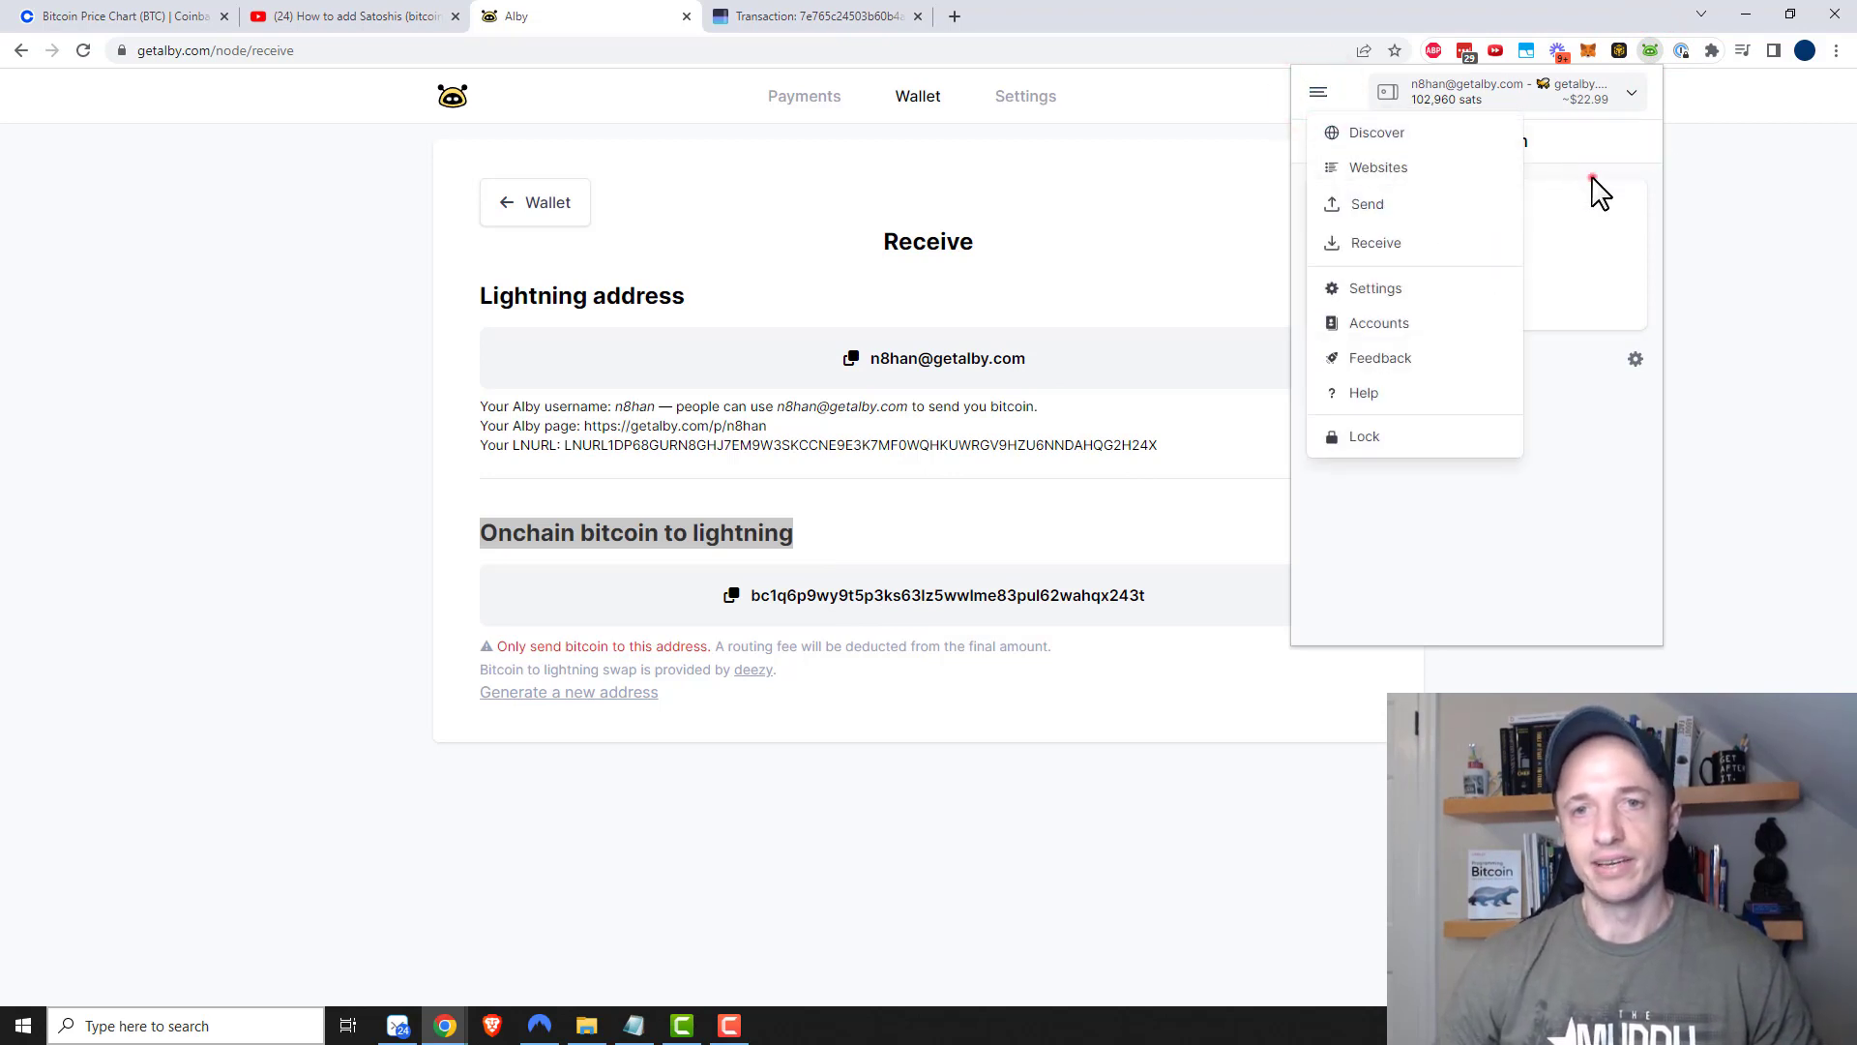
left_click(1598, 191)
left_click(1330, 145)
left_click(1562, 184)
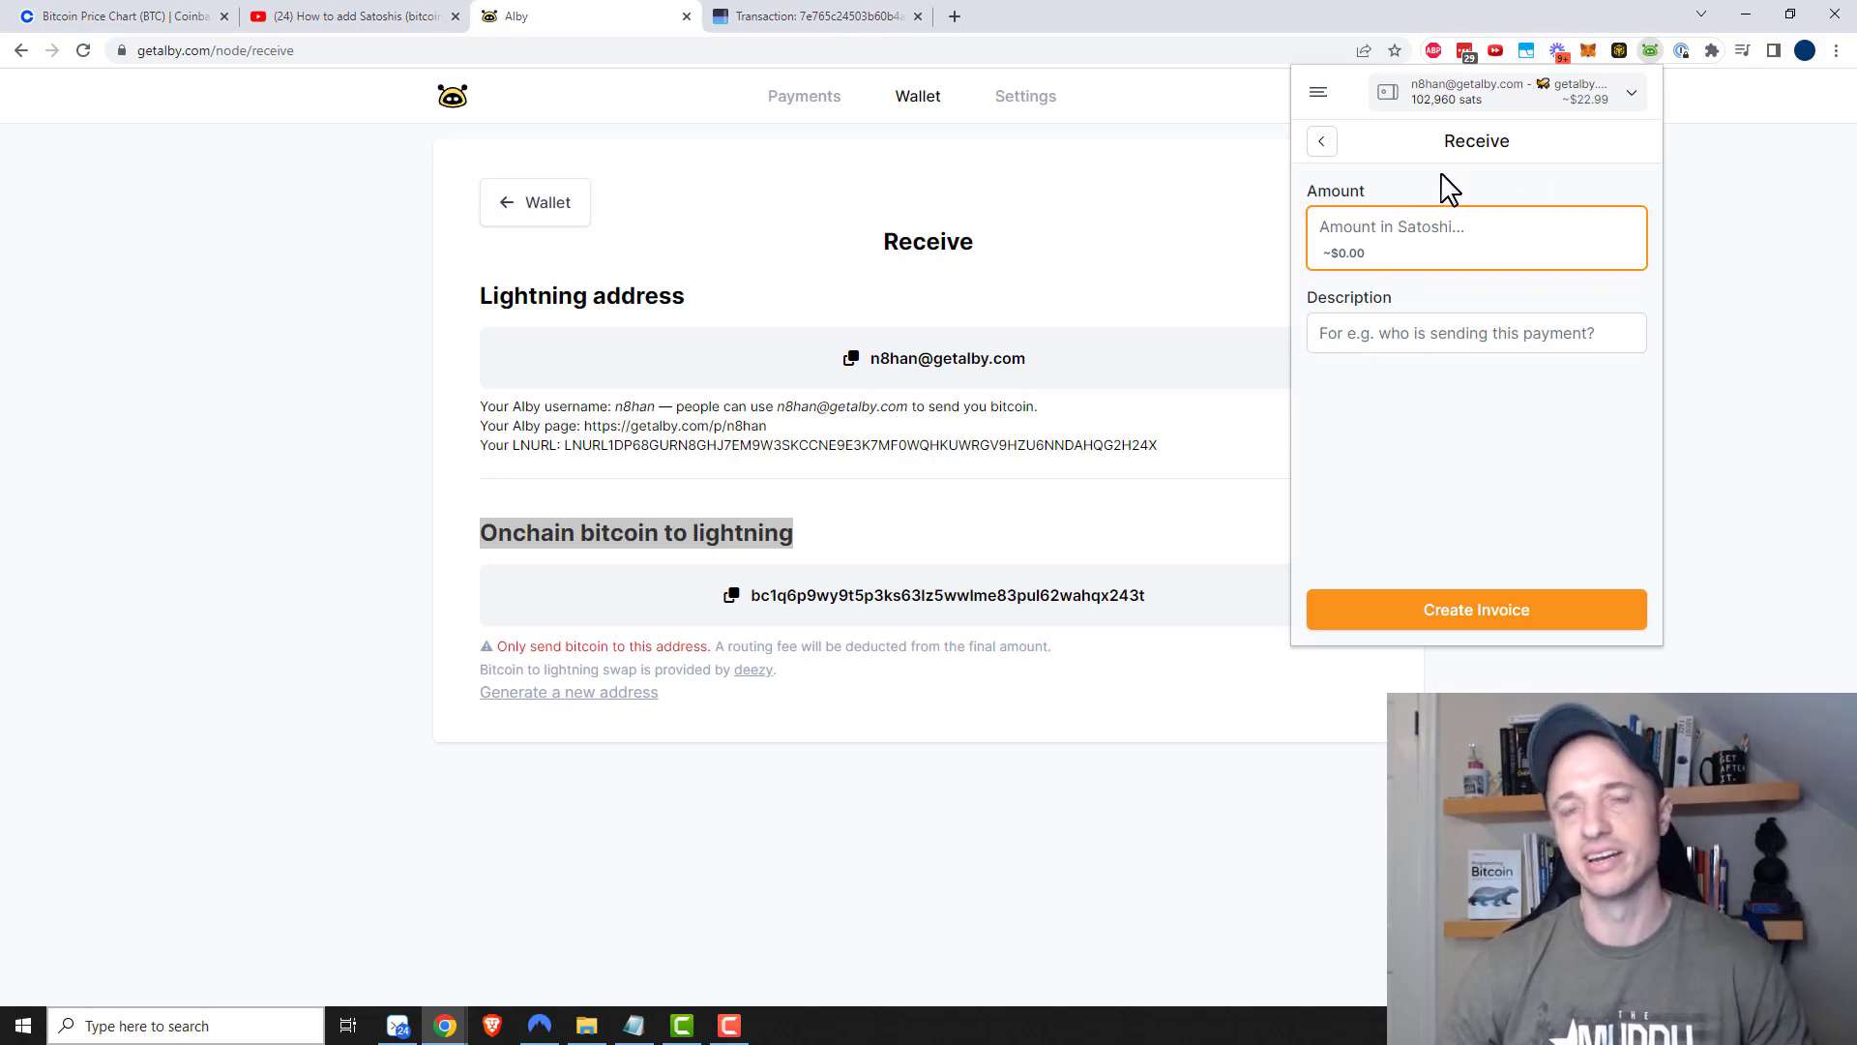
left_click(1753, 322)
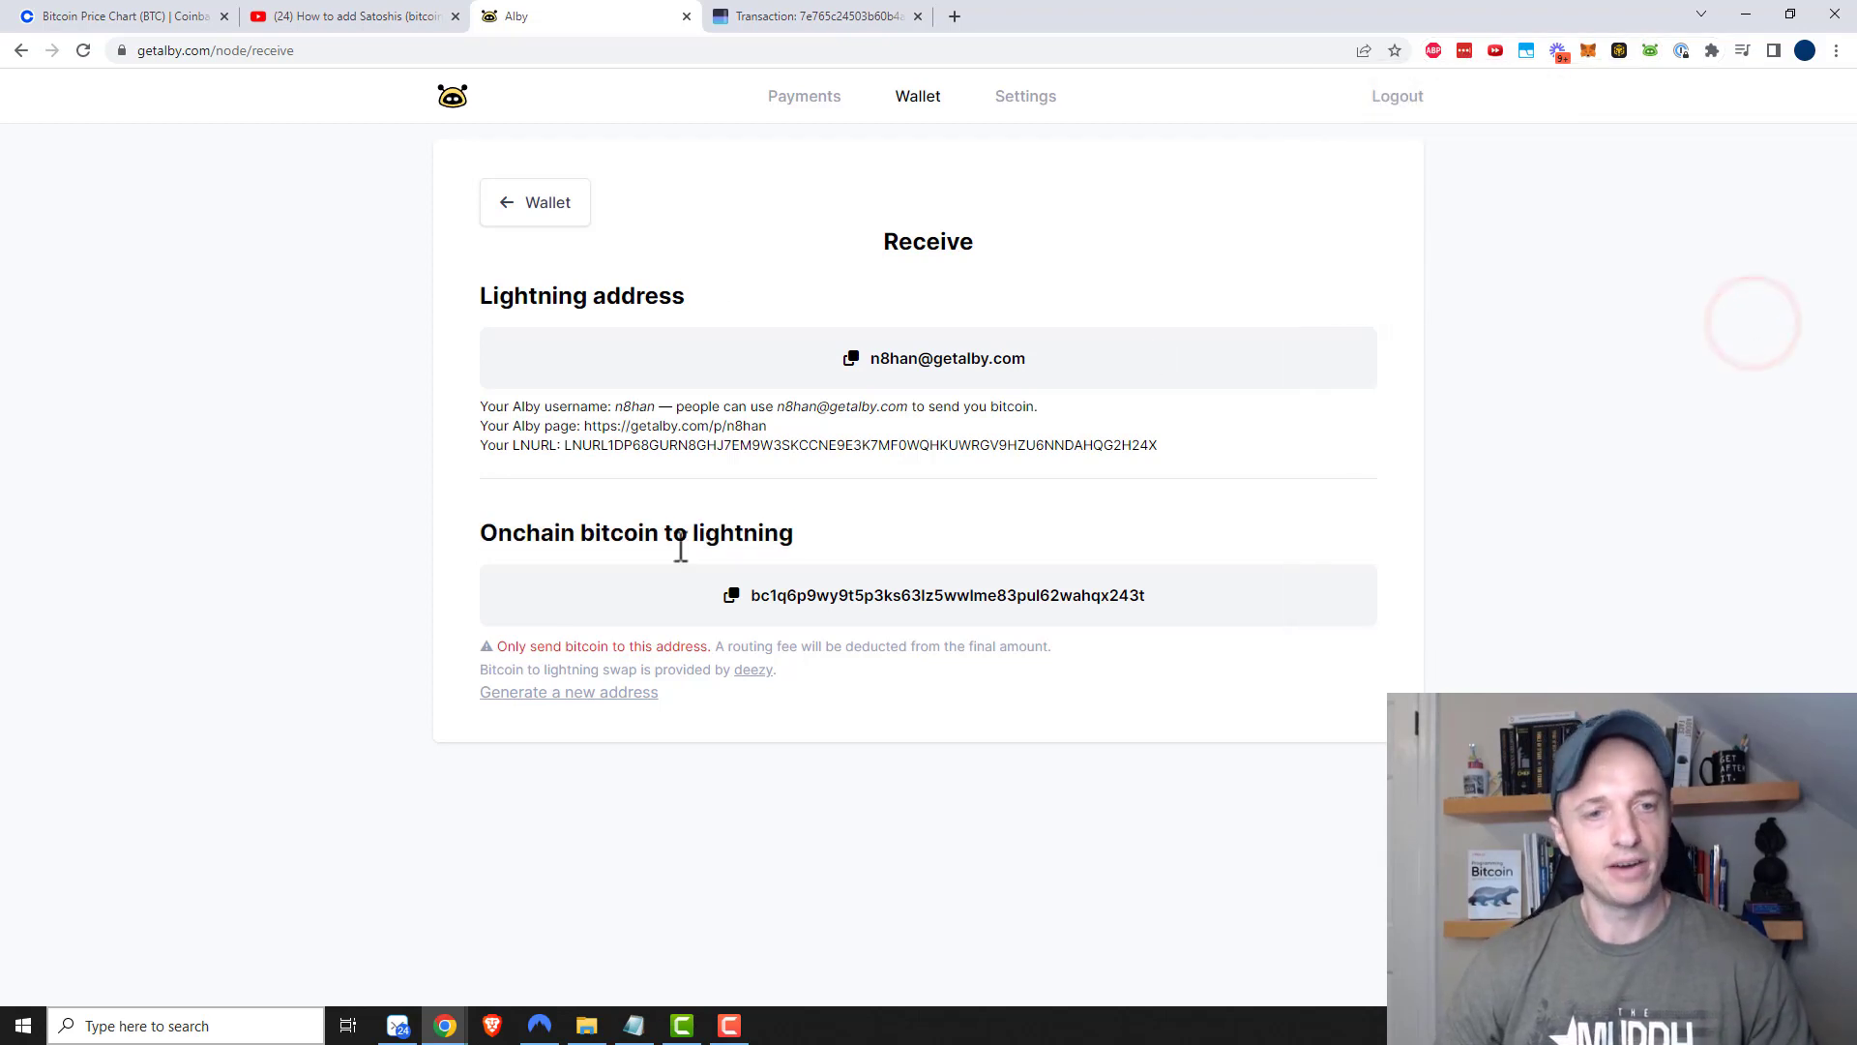
Copy Alby's onchain deposit address and go to Coinbase's Bitcoin page showing 0.00037609 BTC
left_click(734, 596)
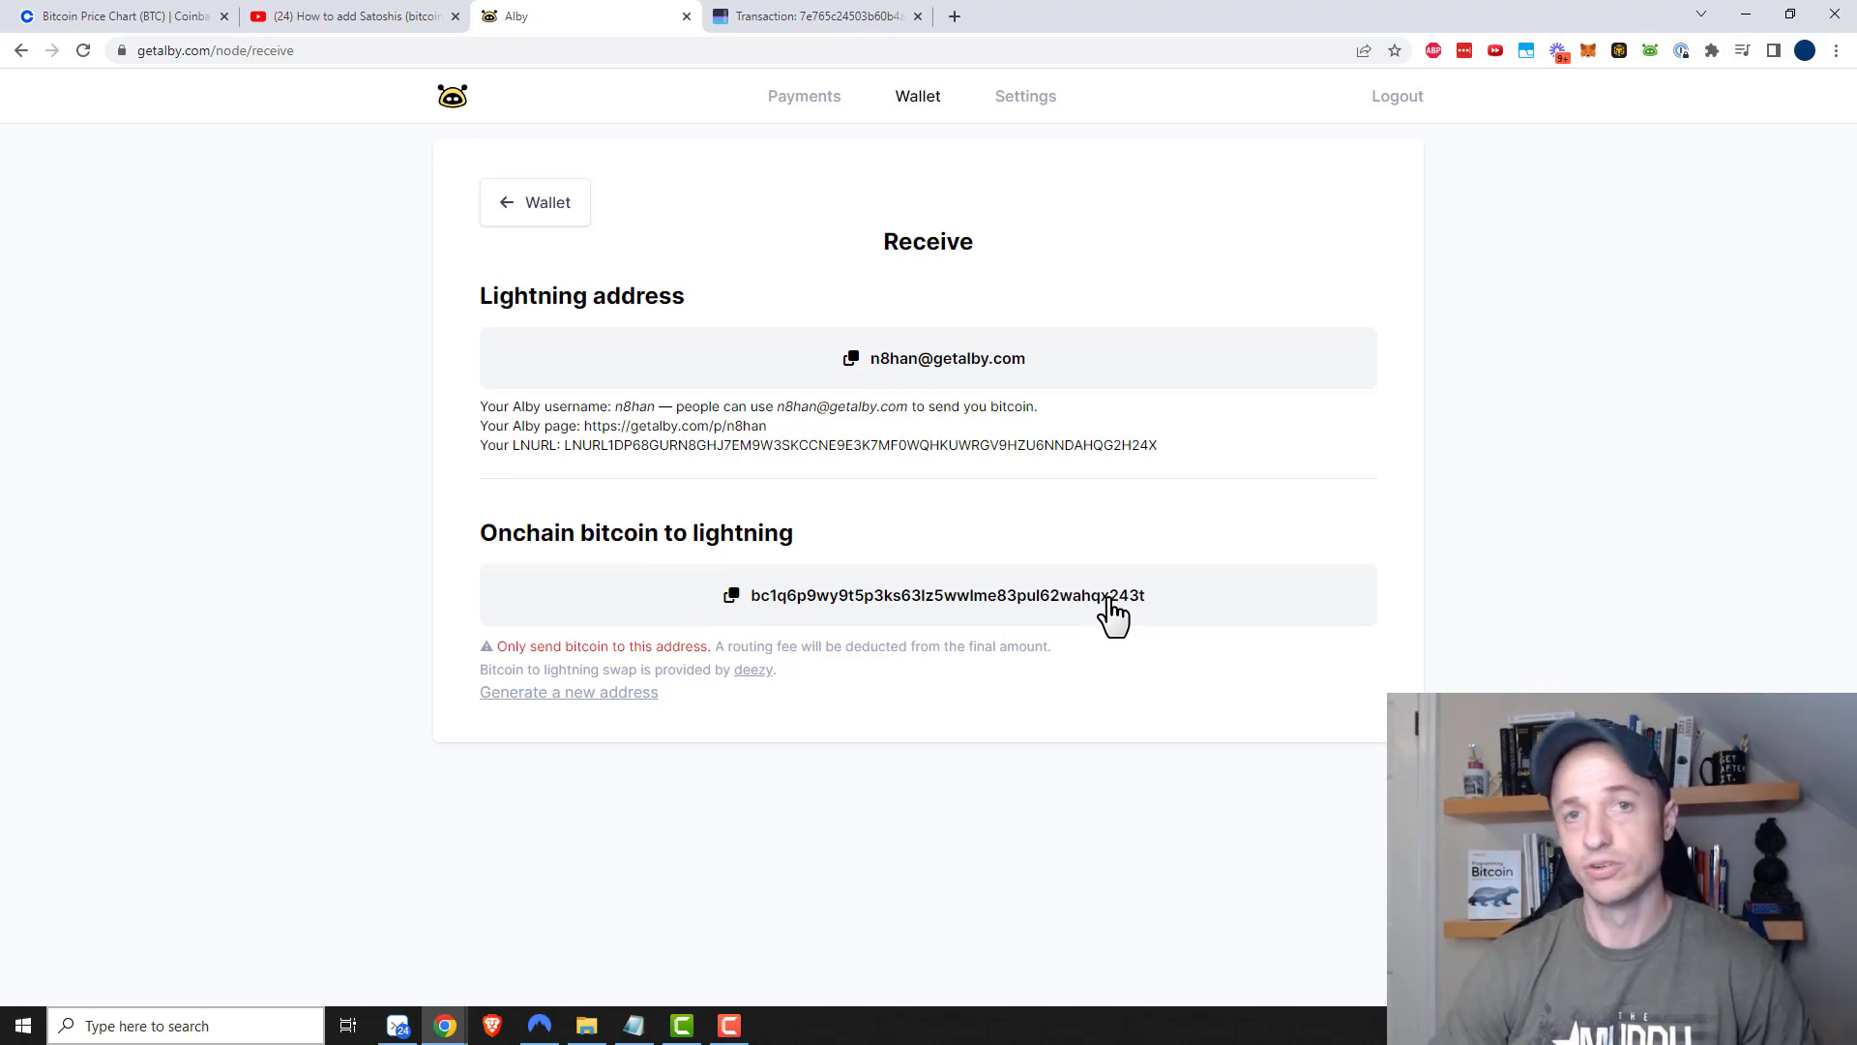
left_click(109, 16)
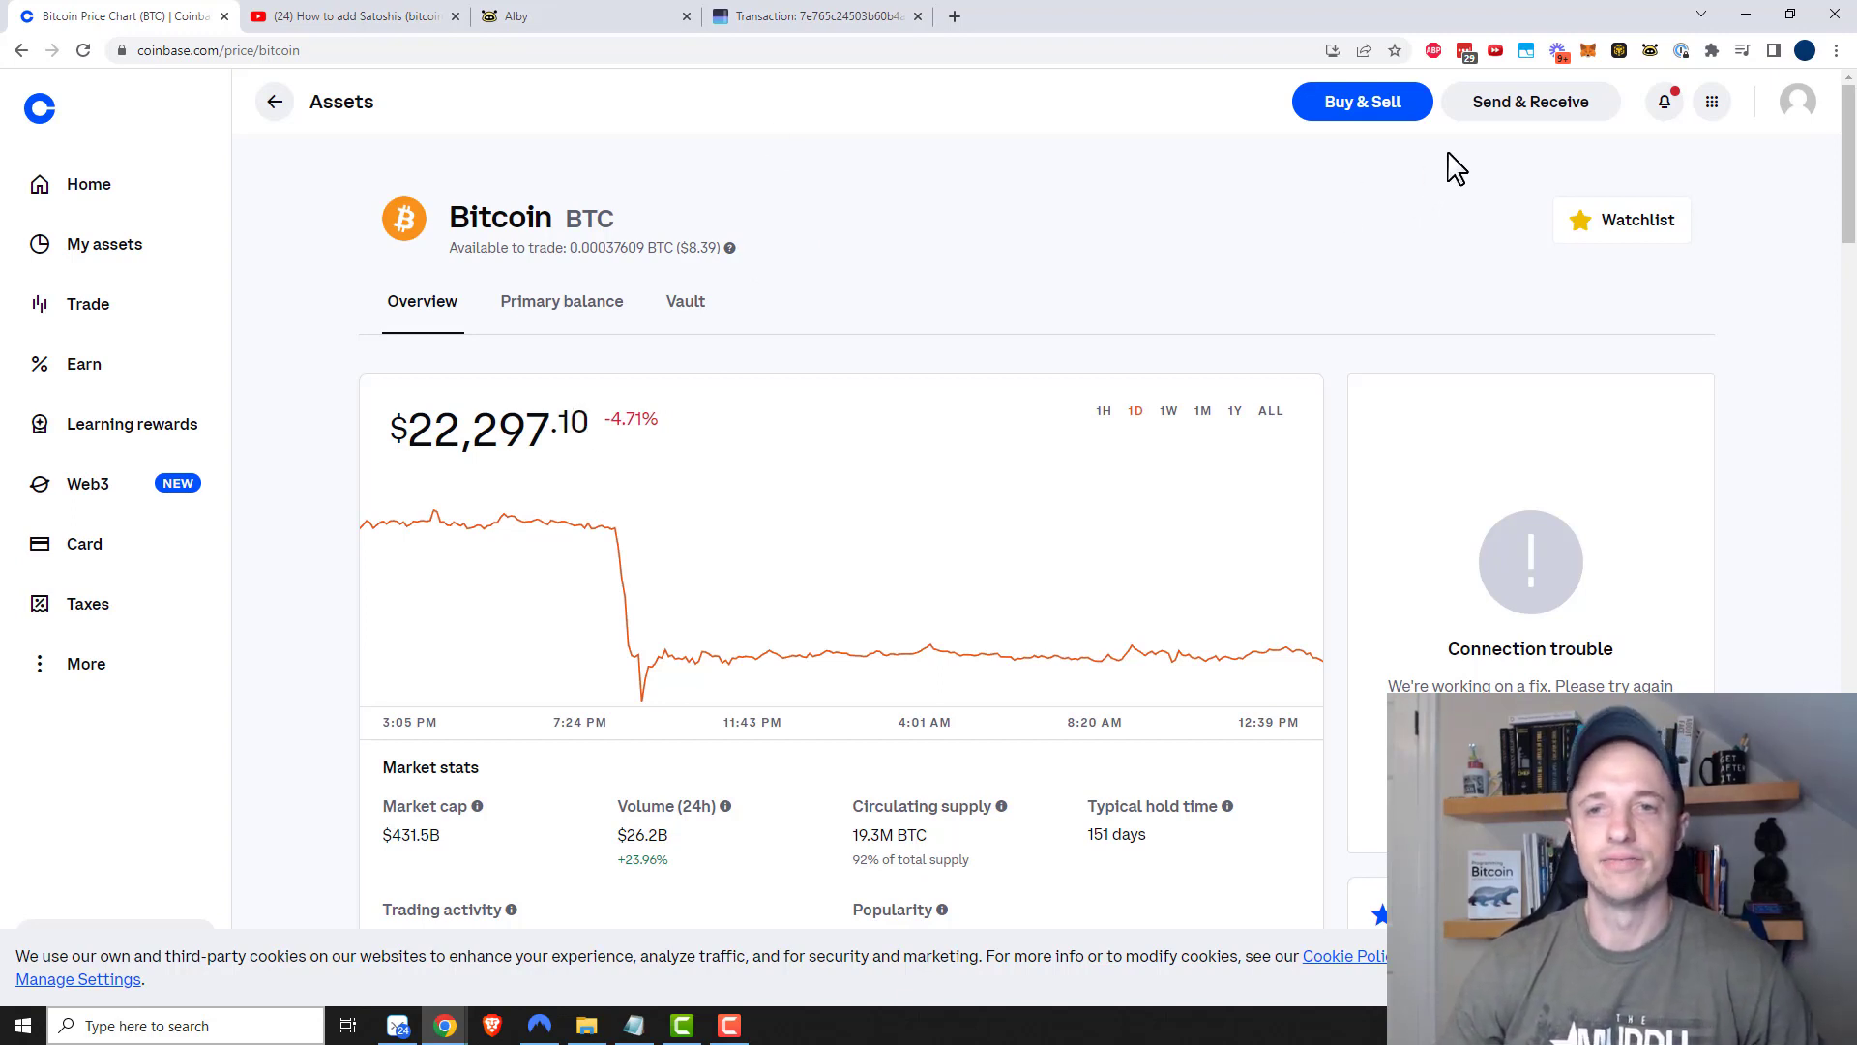
Fill in a $10 Coinbase bitcoin send to the pasted Alby address with the note 'Adding funds to Alby'
left_click(1540, 114)
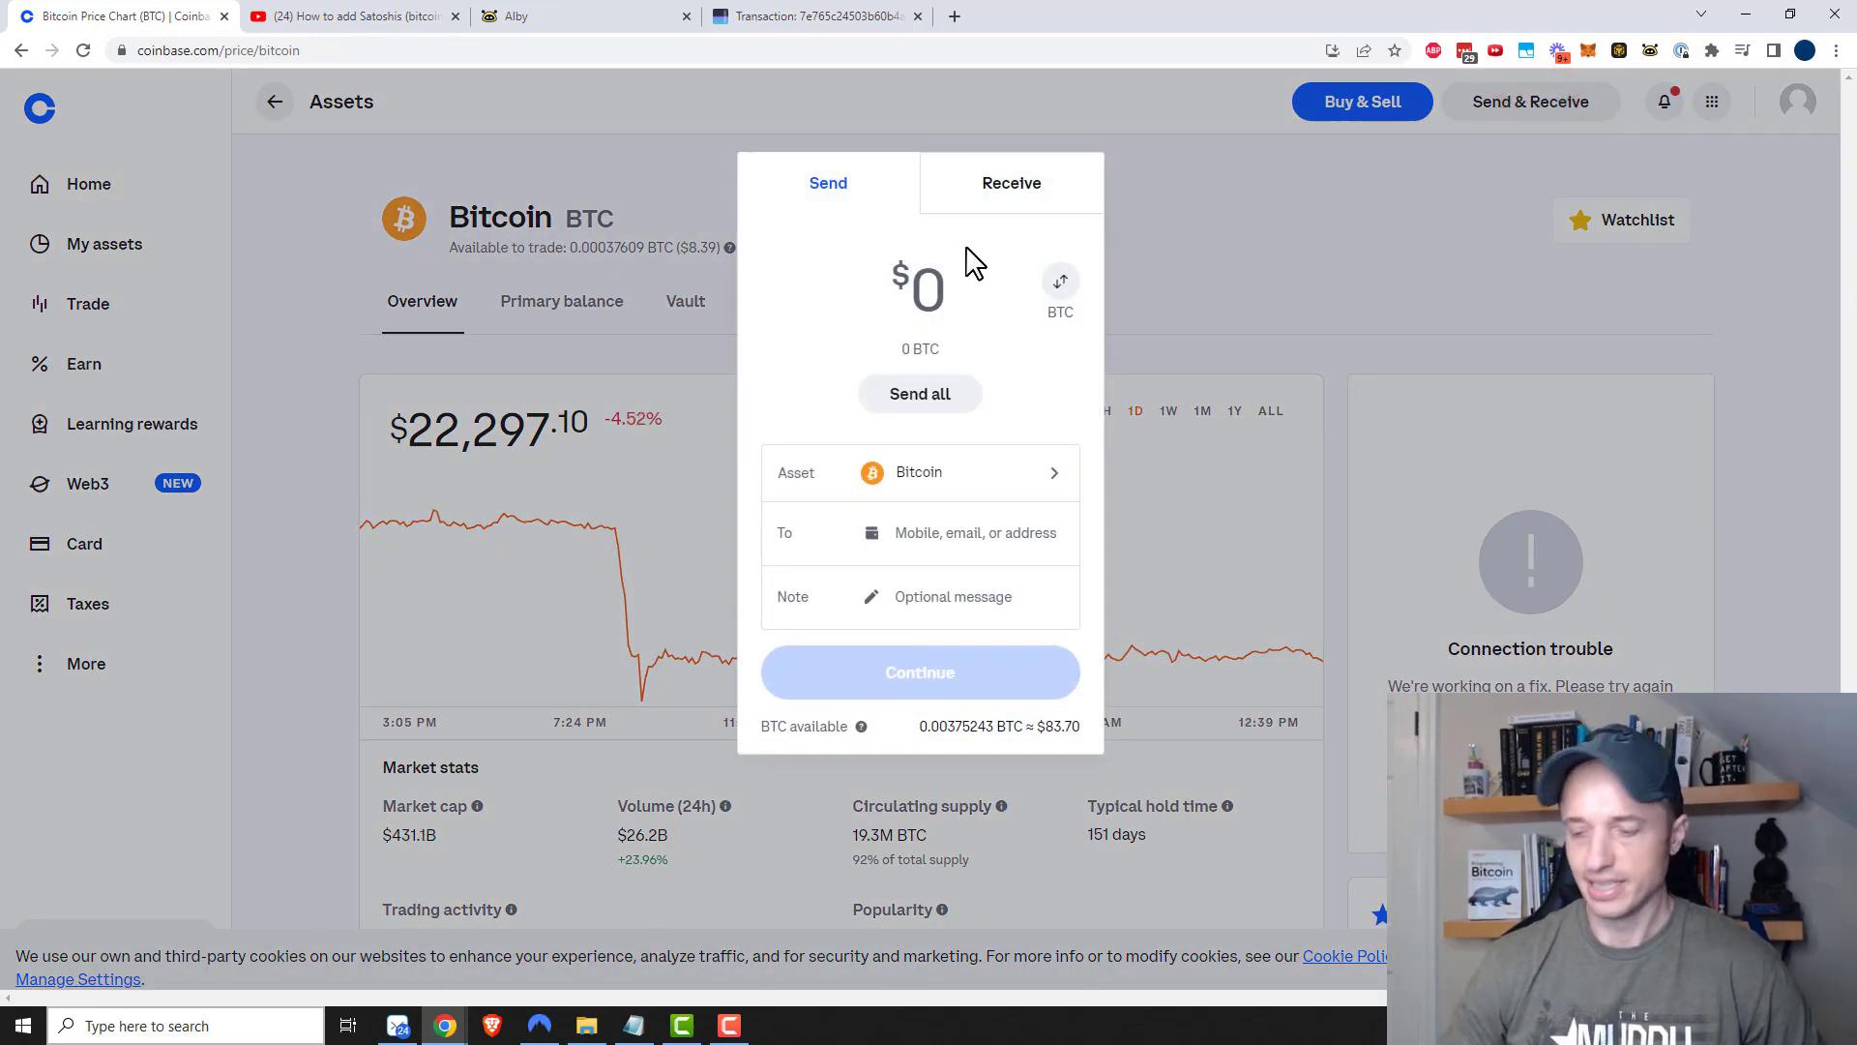
type("10")
left_click(945, 532)
key("ctrl+v")
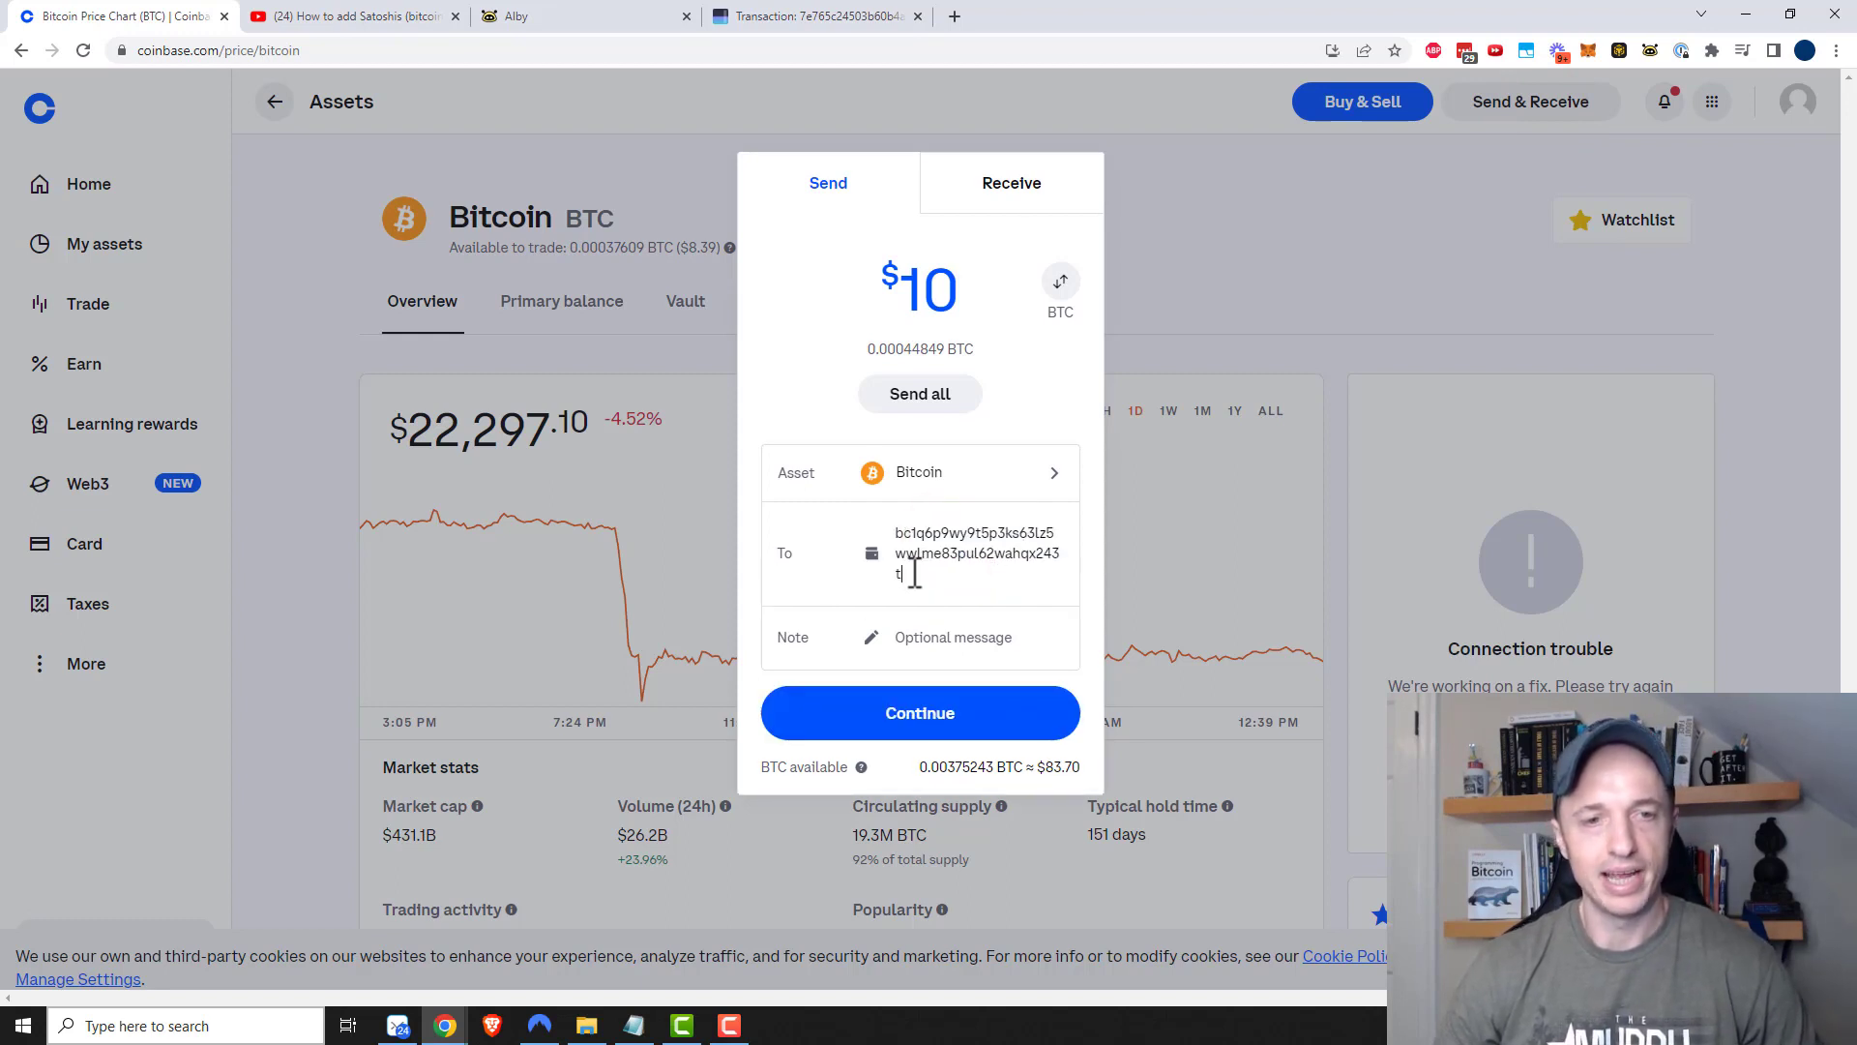
left_click(980, 639)
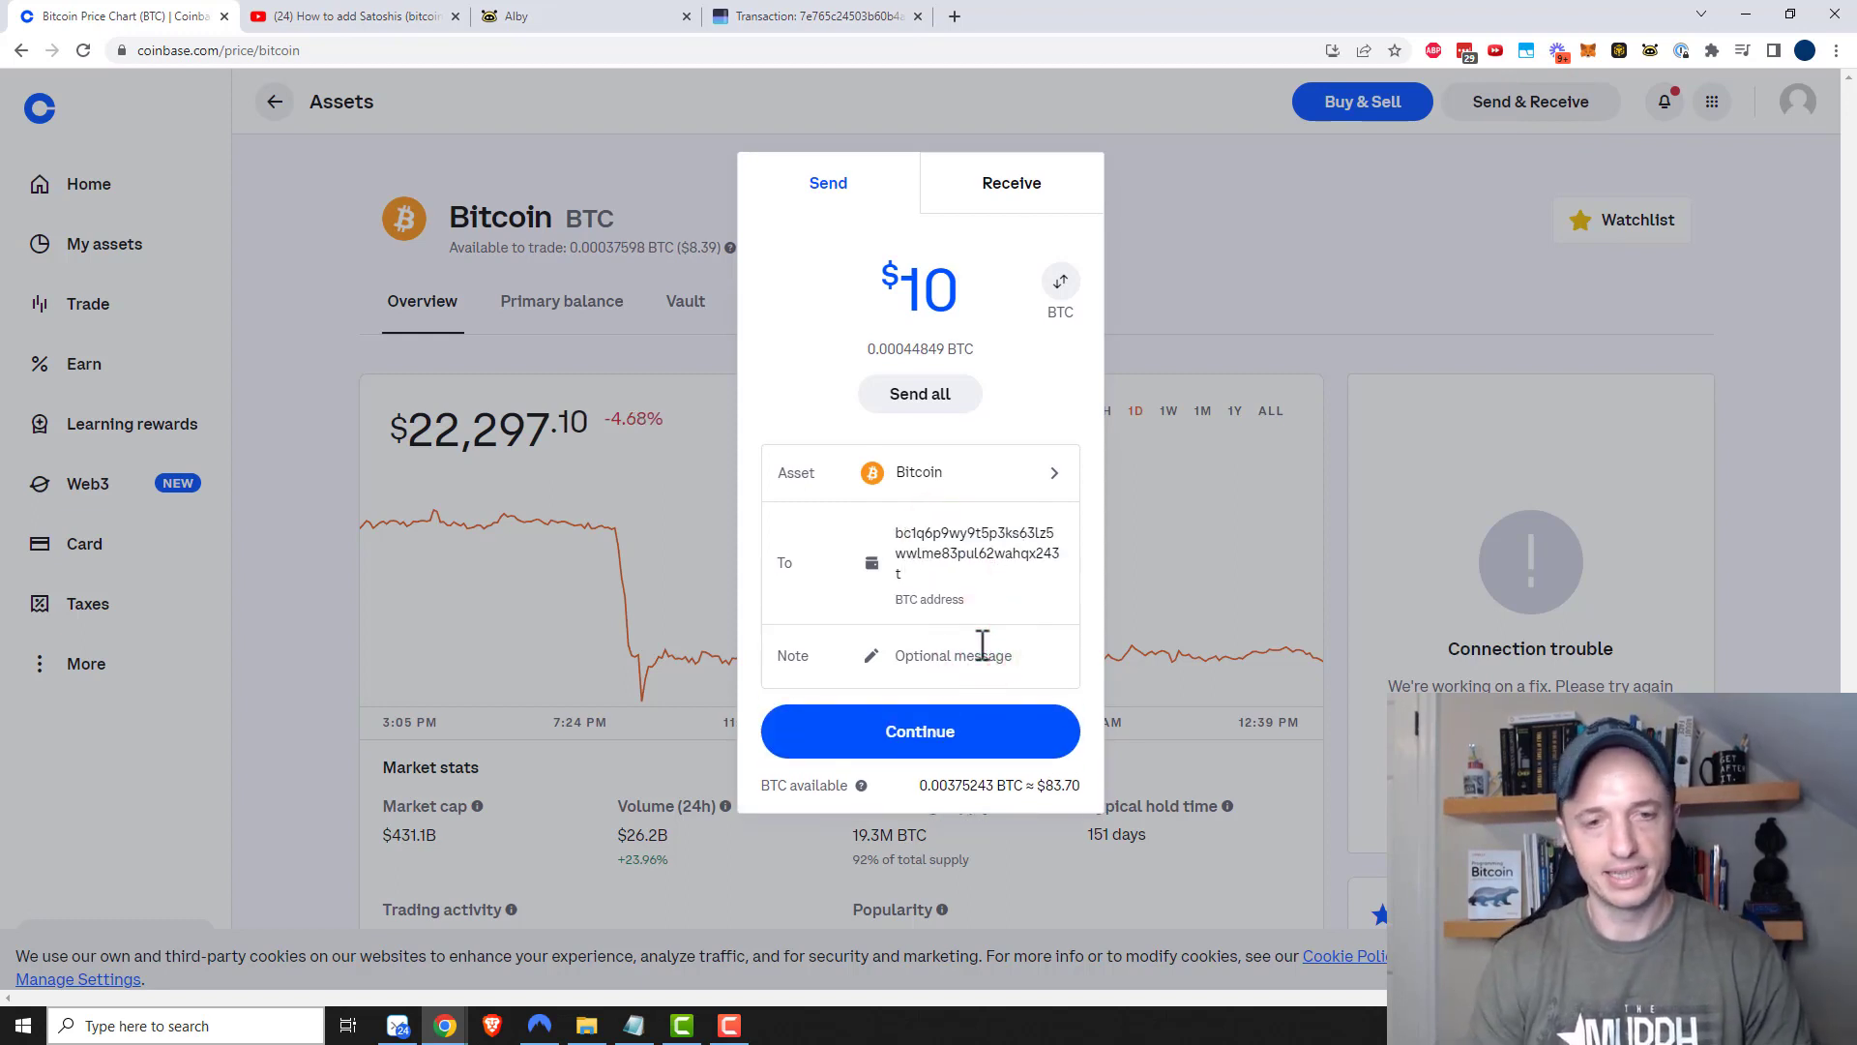
type("Adding funds to Alby")
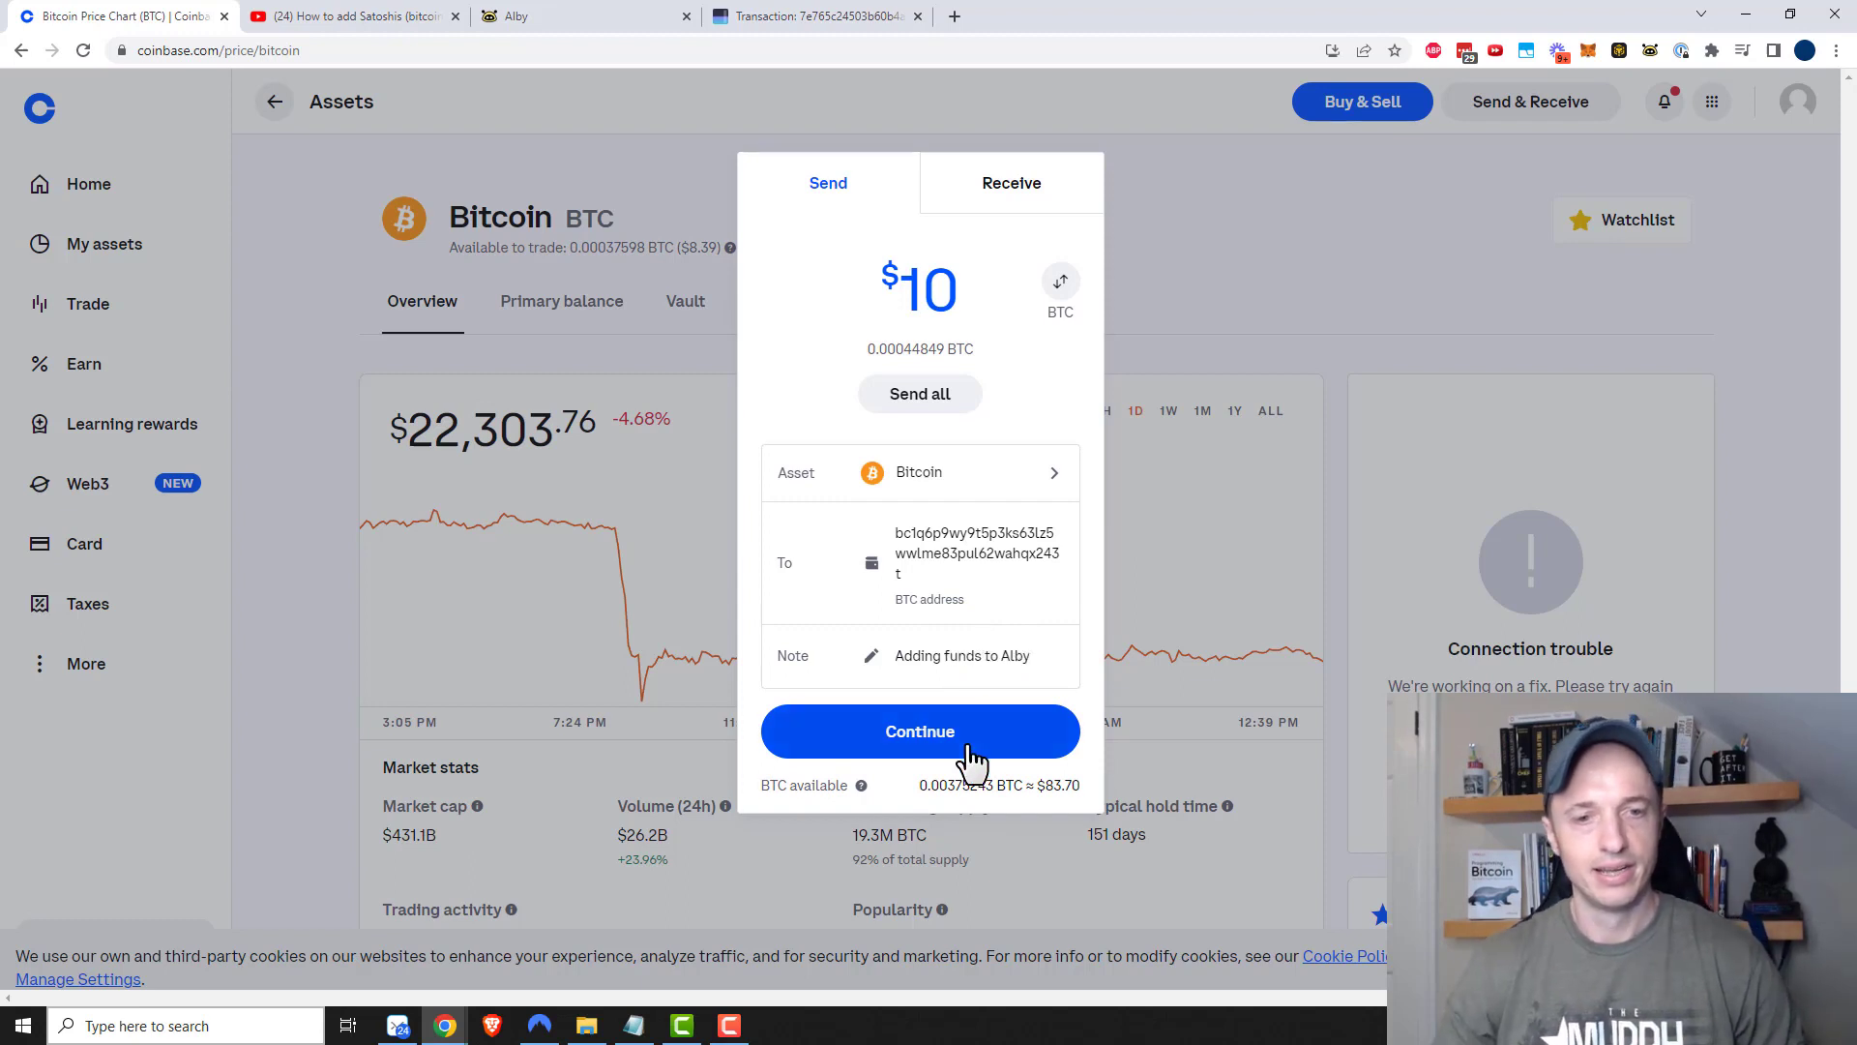
Confirm and send the $10 (0.00044835 BTC), then view the pending transaction's recipient address
left_click(968, 755)
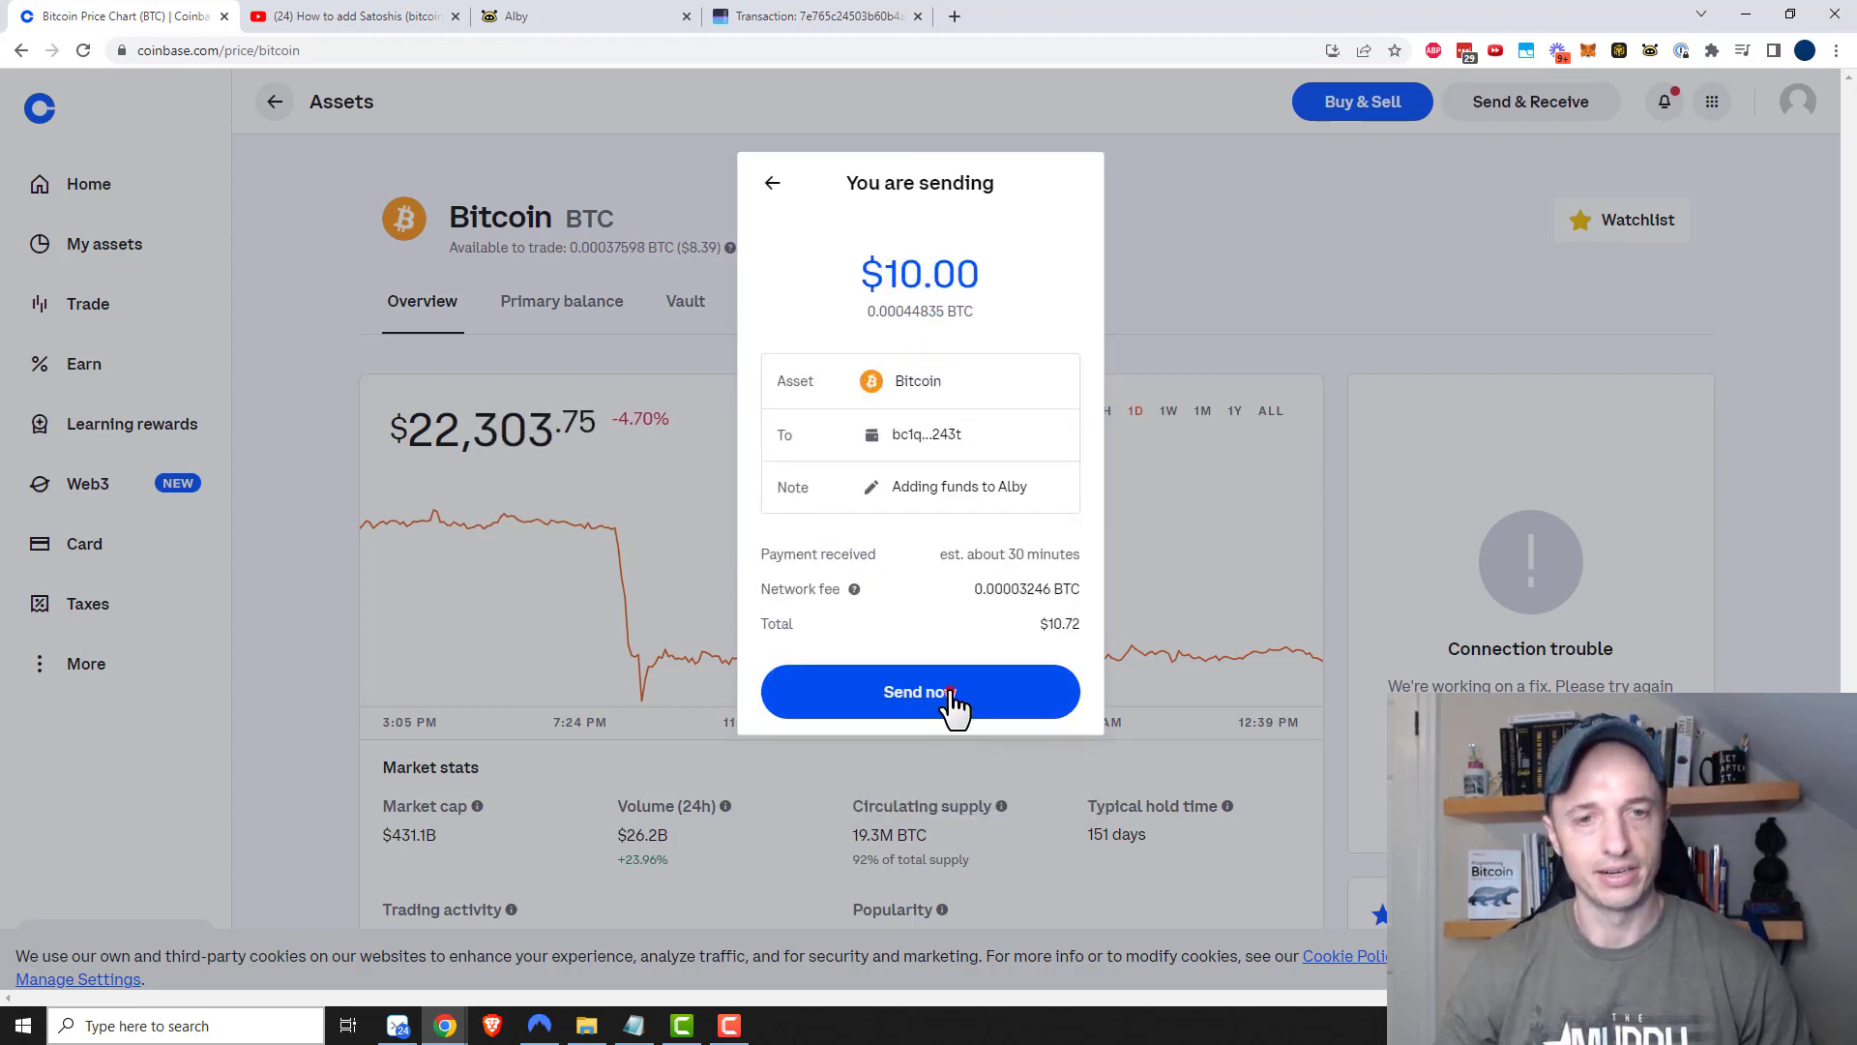
left_click(949, 693)
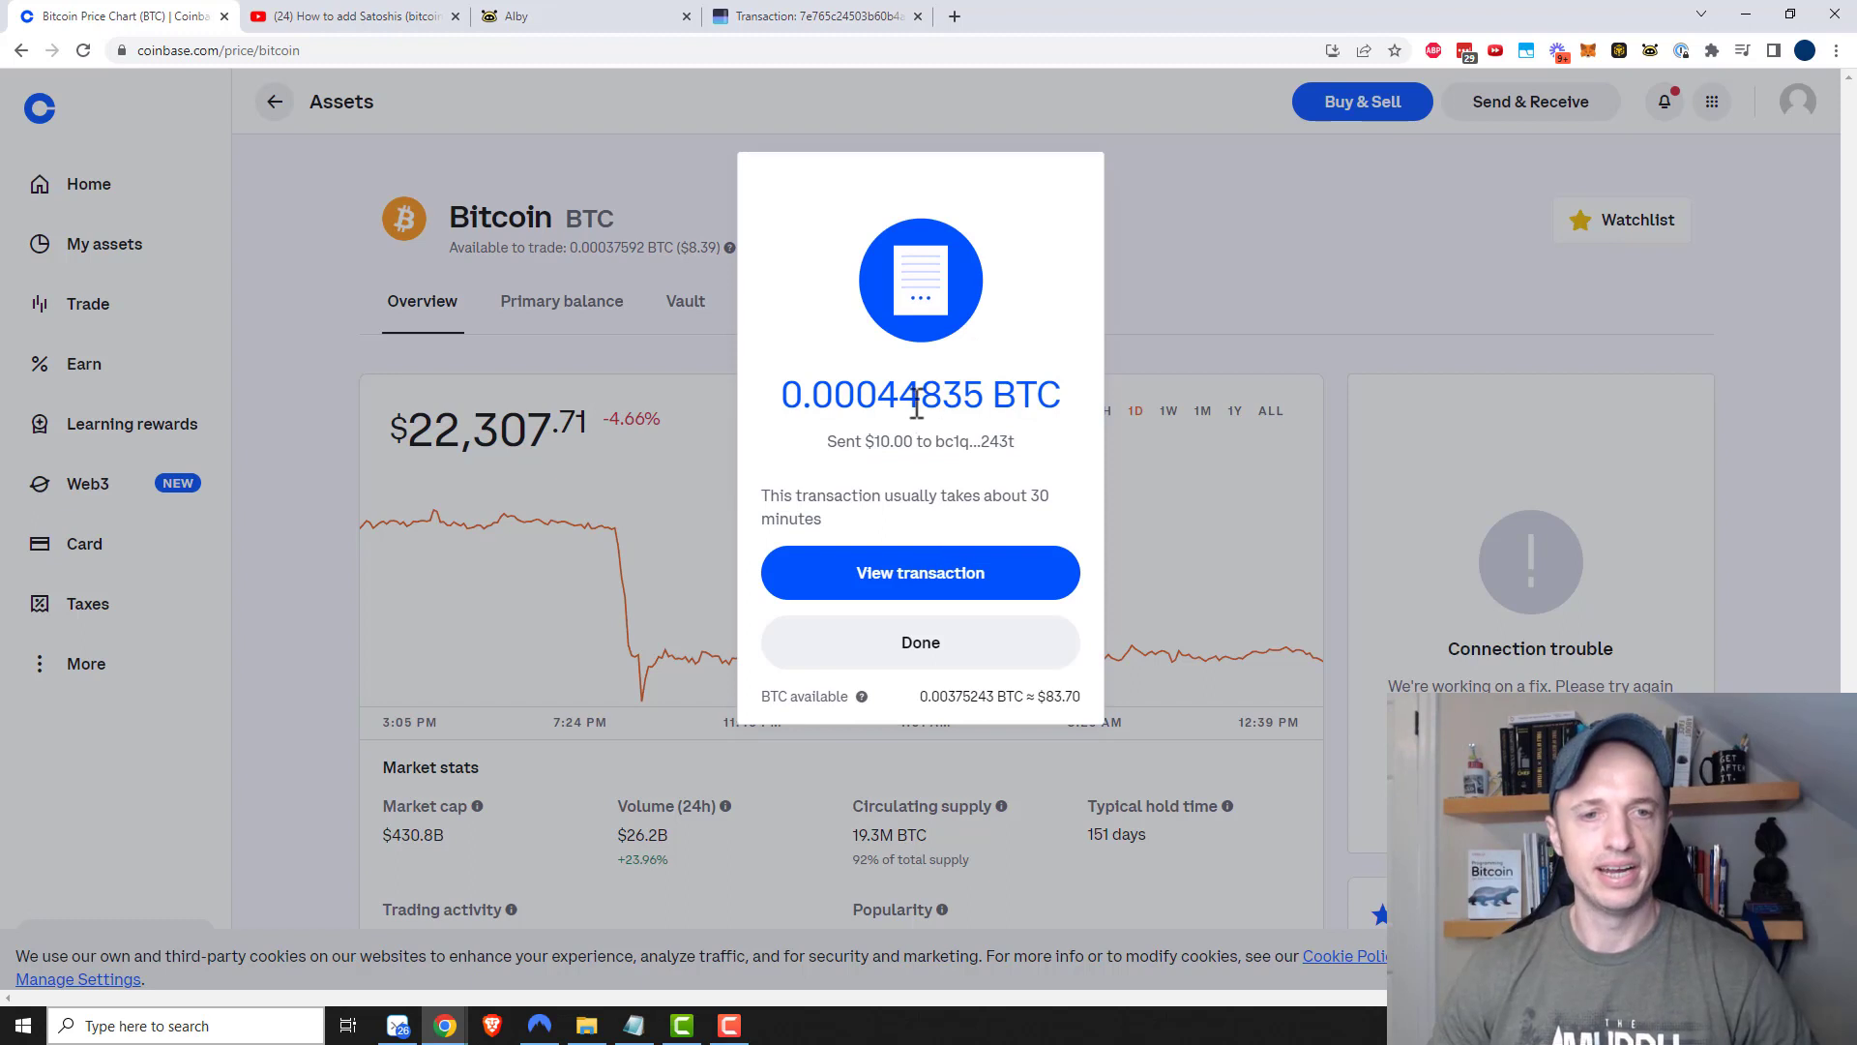
left_click(927, 585)
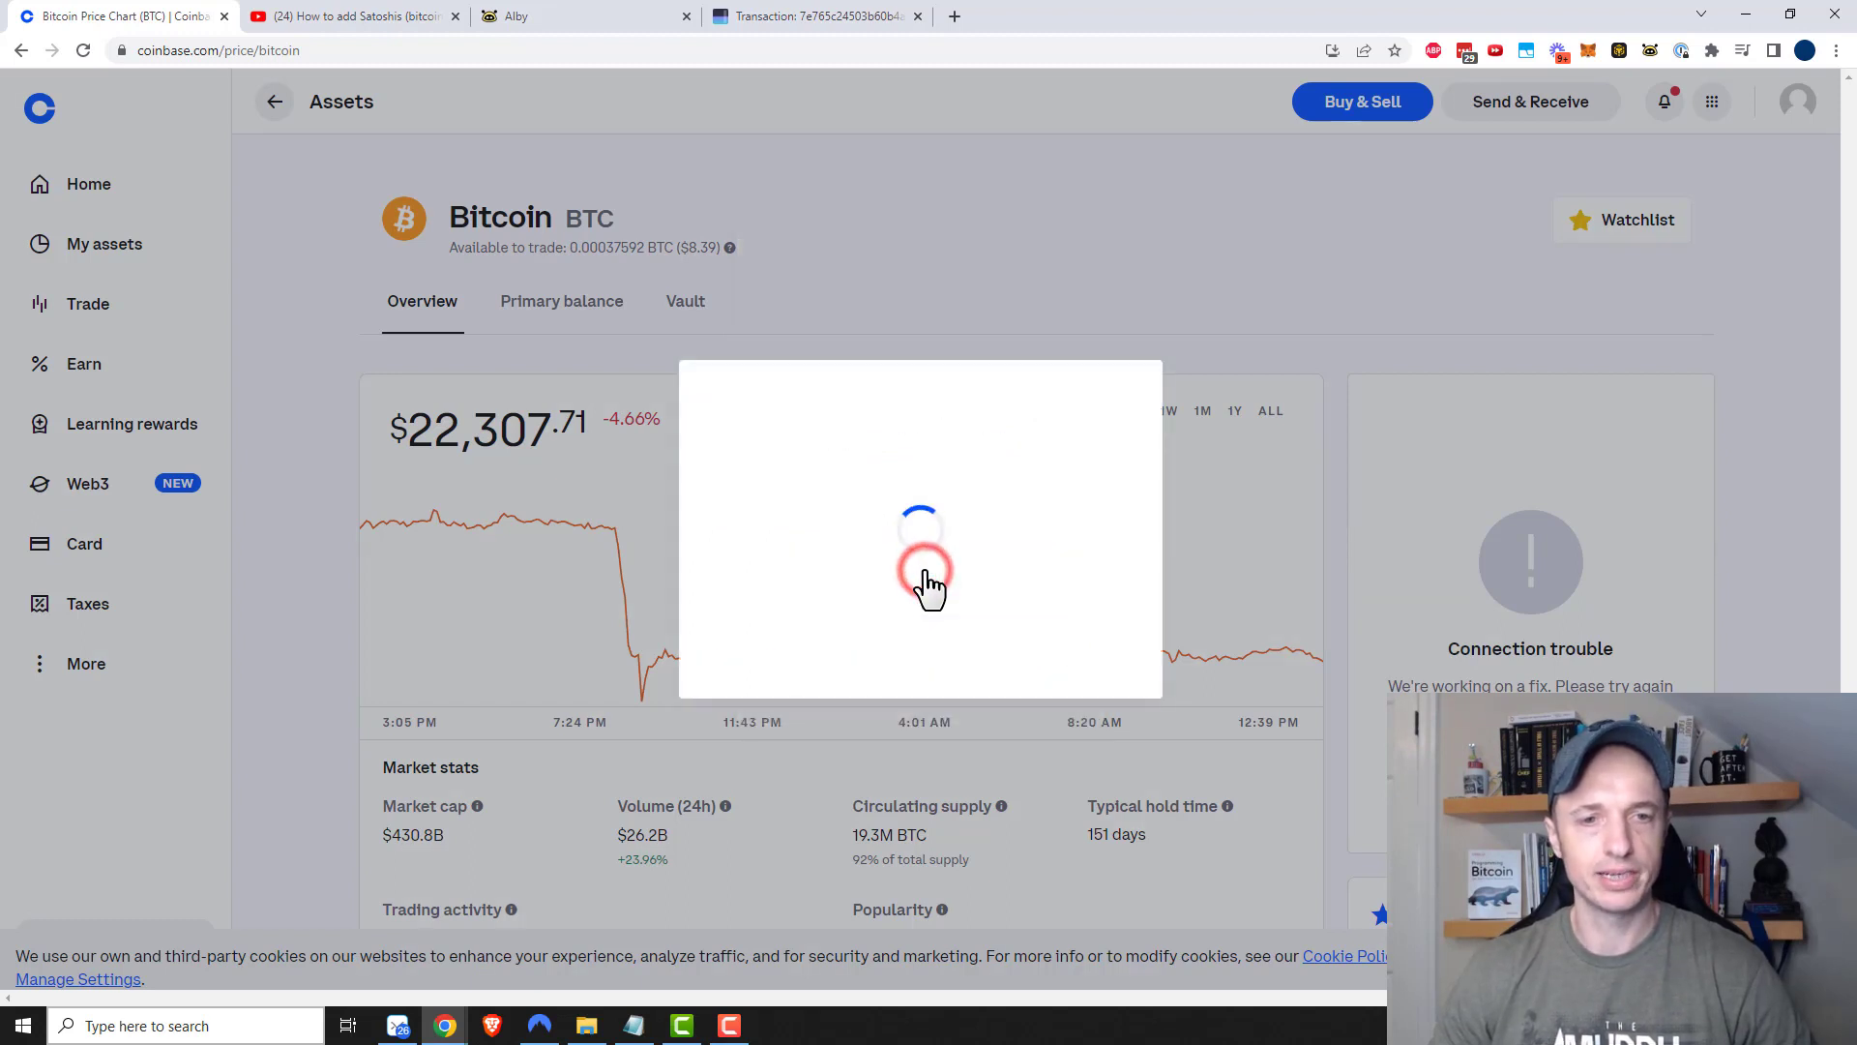
double_click(970, 571)
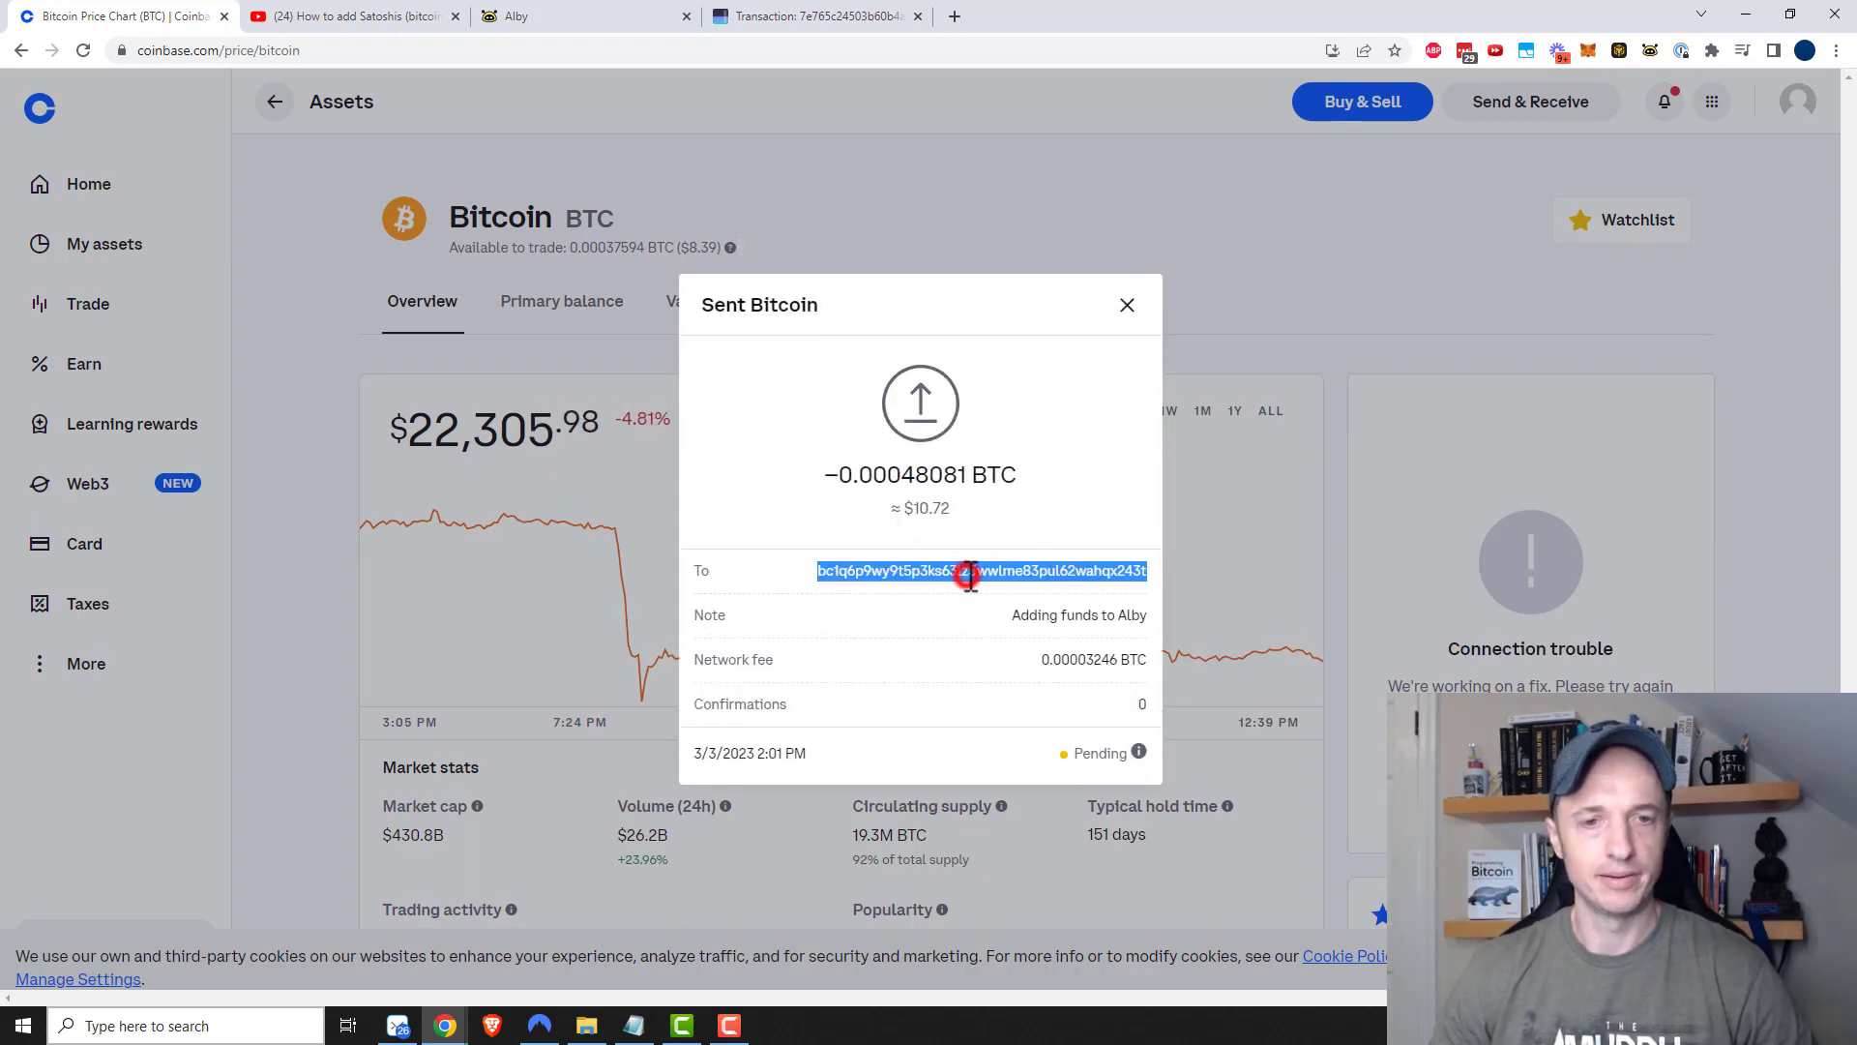
Look up the Alby onchain address on mempool.space, open its funding transaction, then return to Alby
left_click(851, 16)
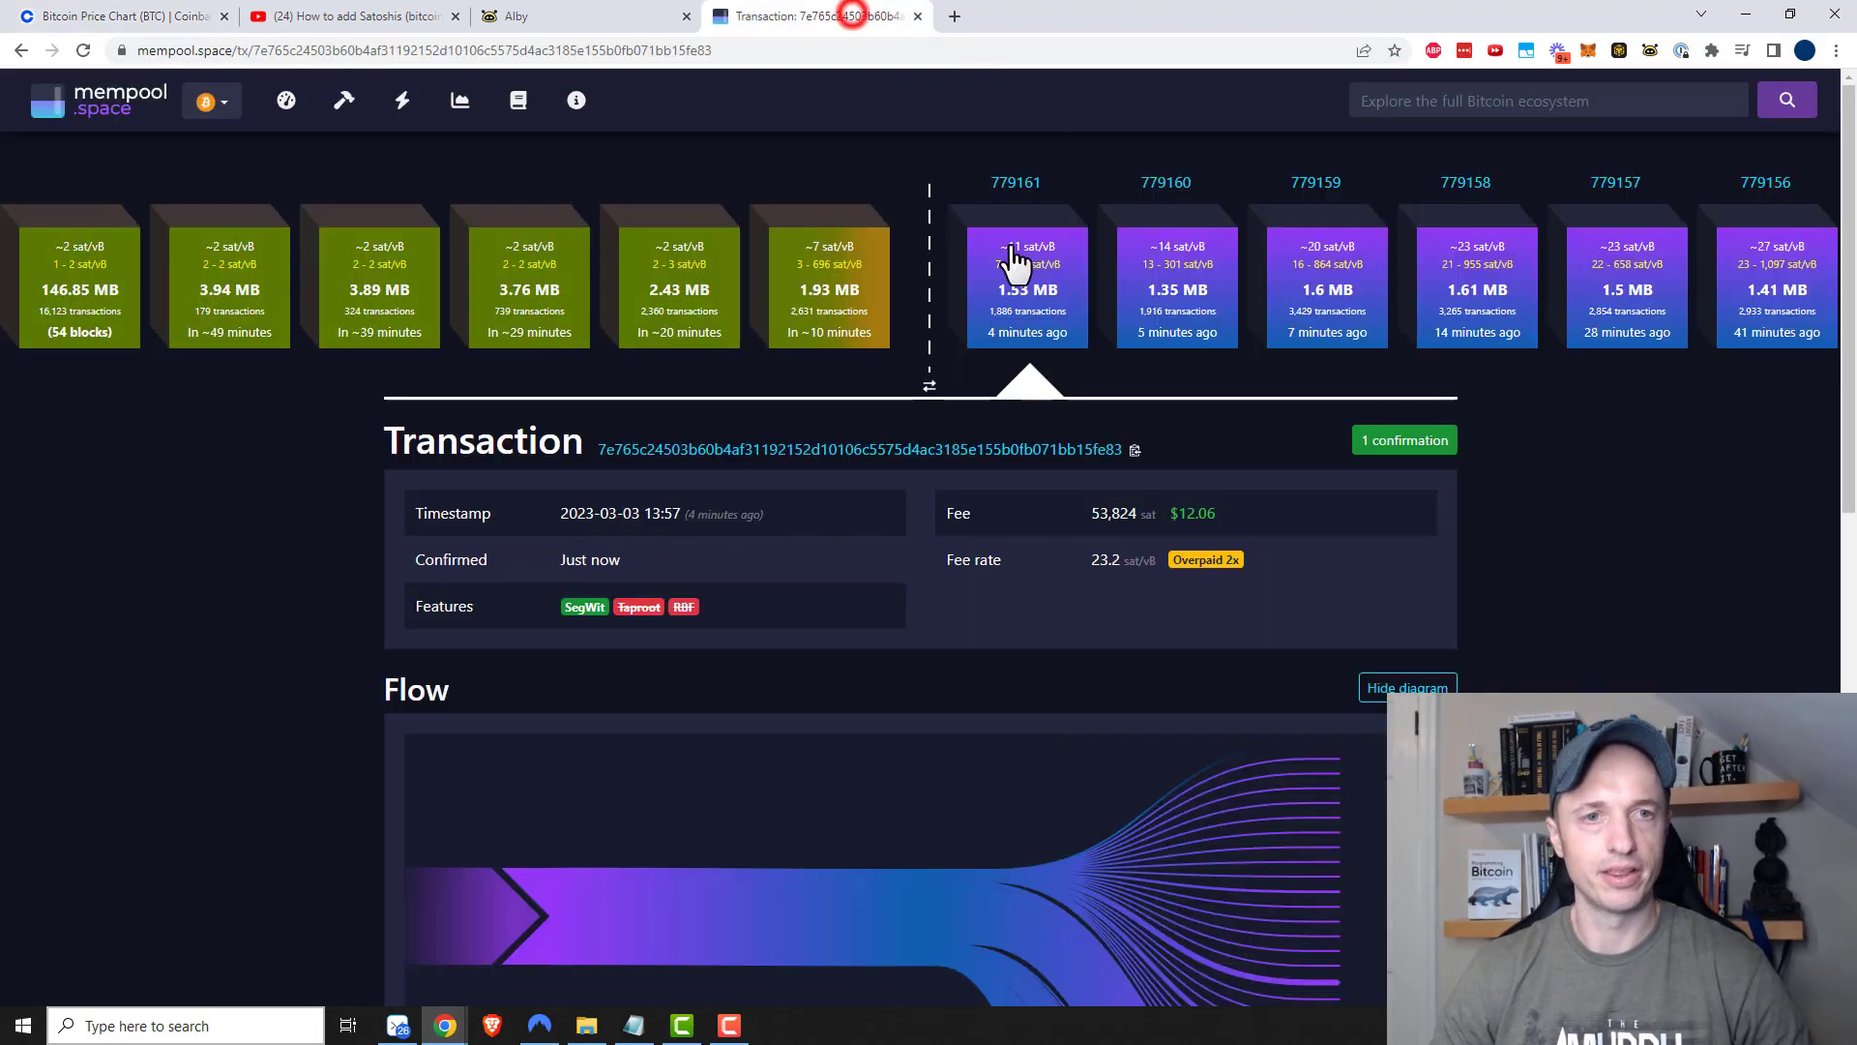
left_click(1410, 100)
type("bc1q6p9wy9t5p3ks63lz5wwlme83pul62wahqx243t")
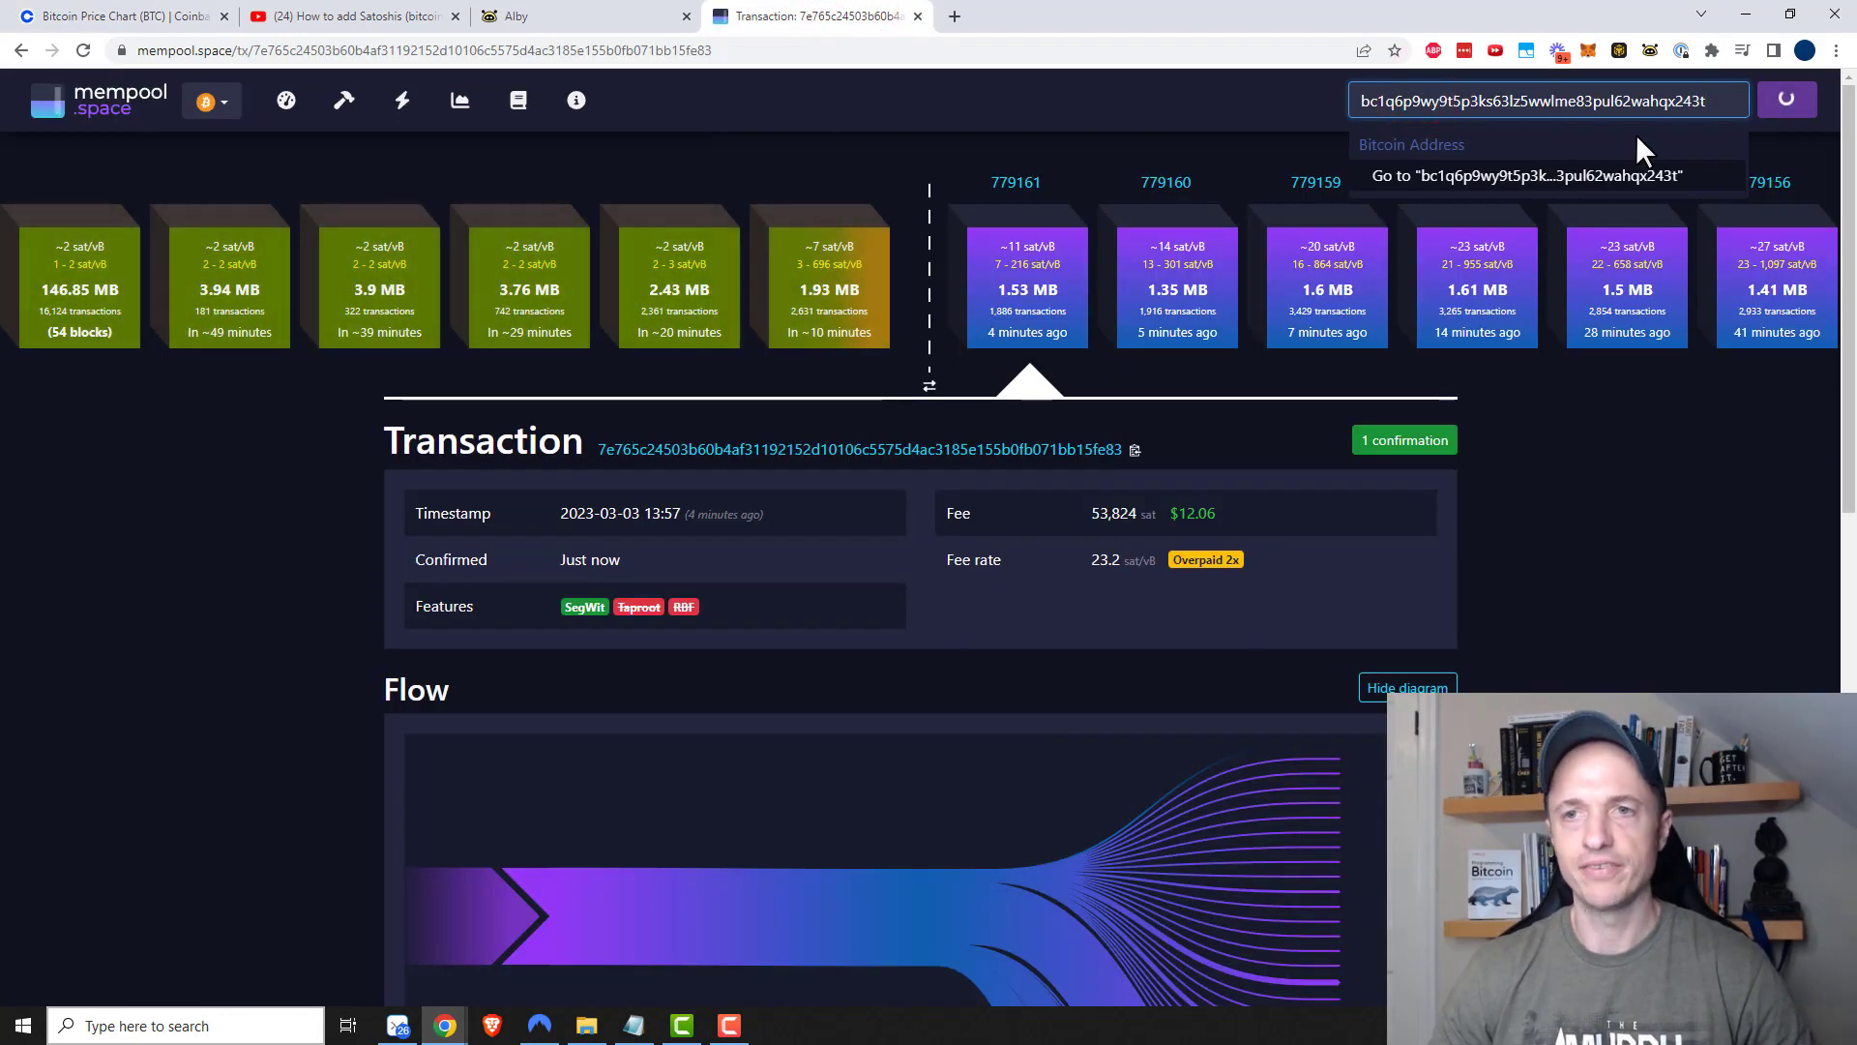
left_click(1789, 111)
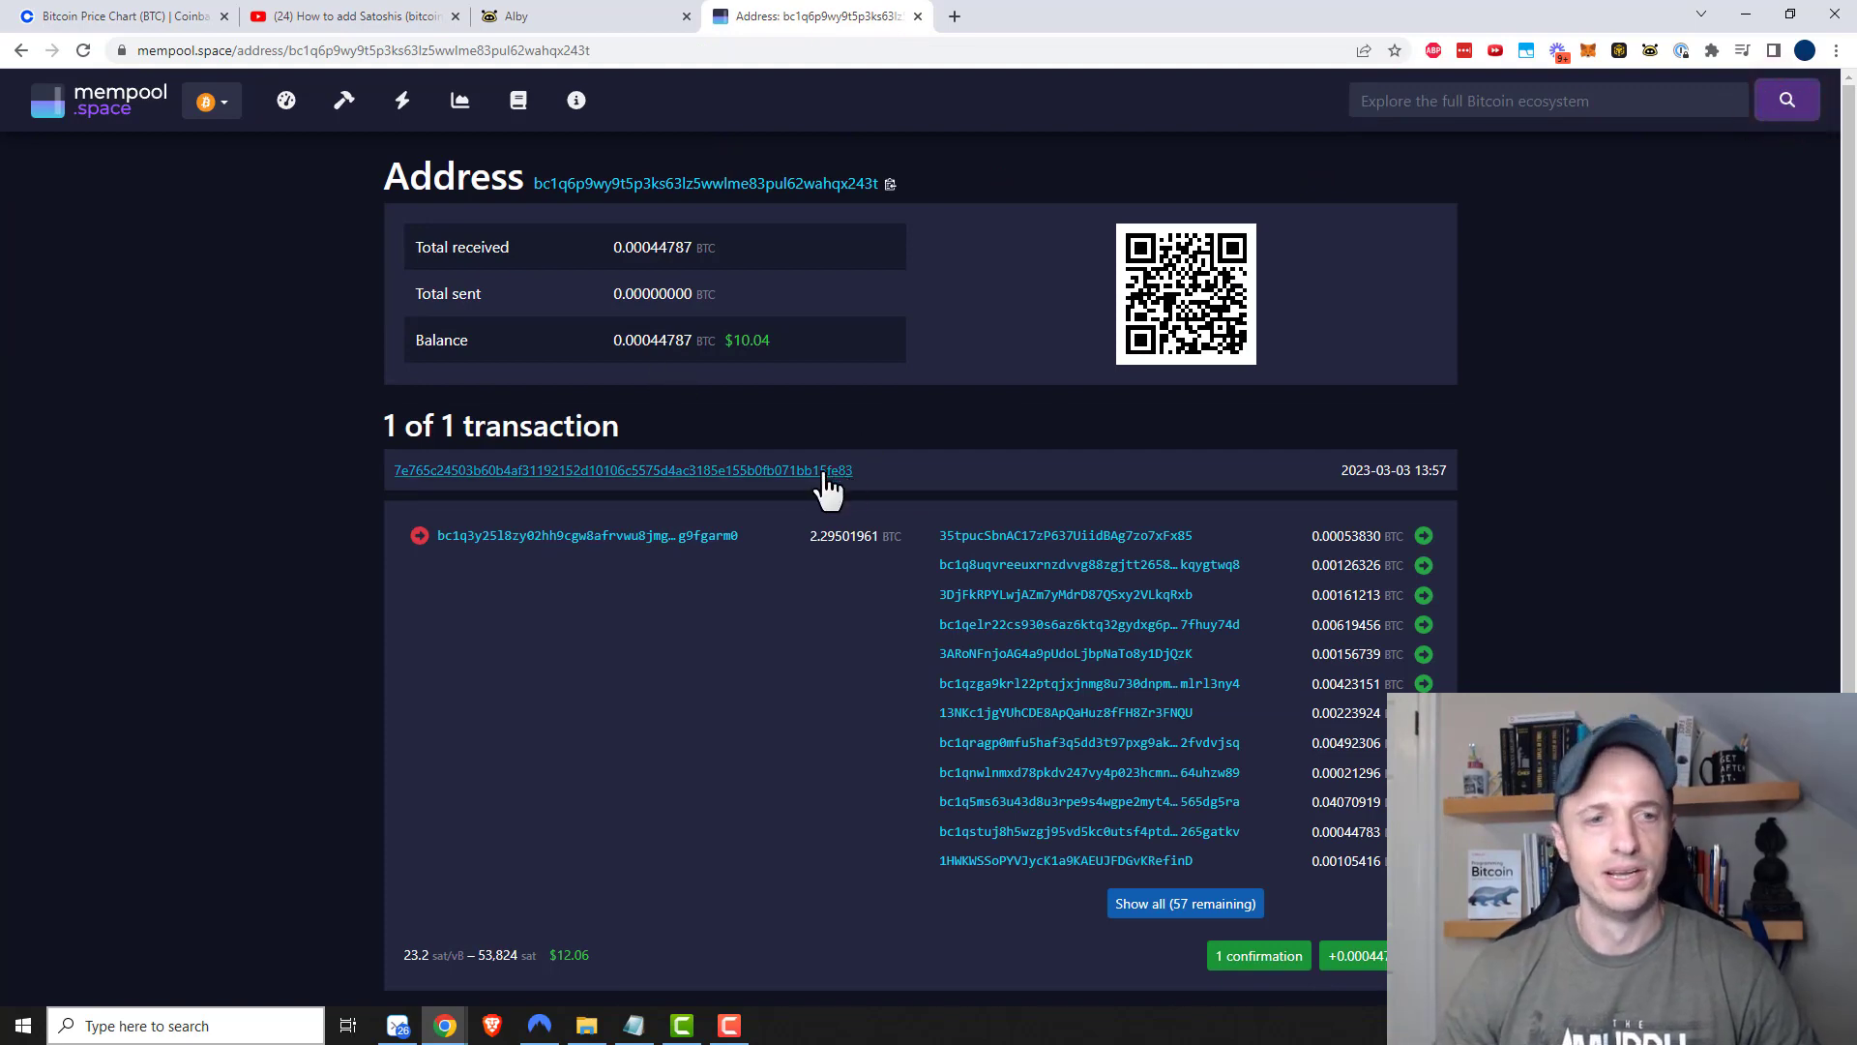
left_click(787, 489)
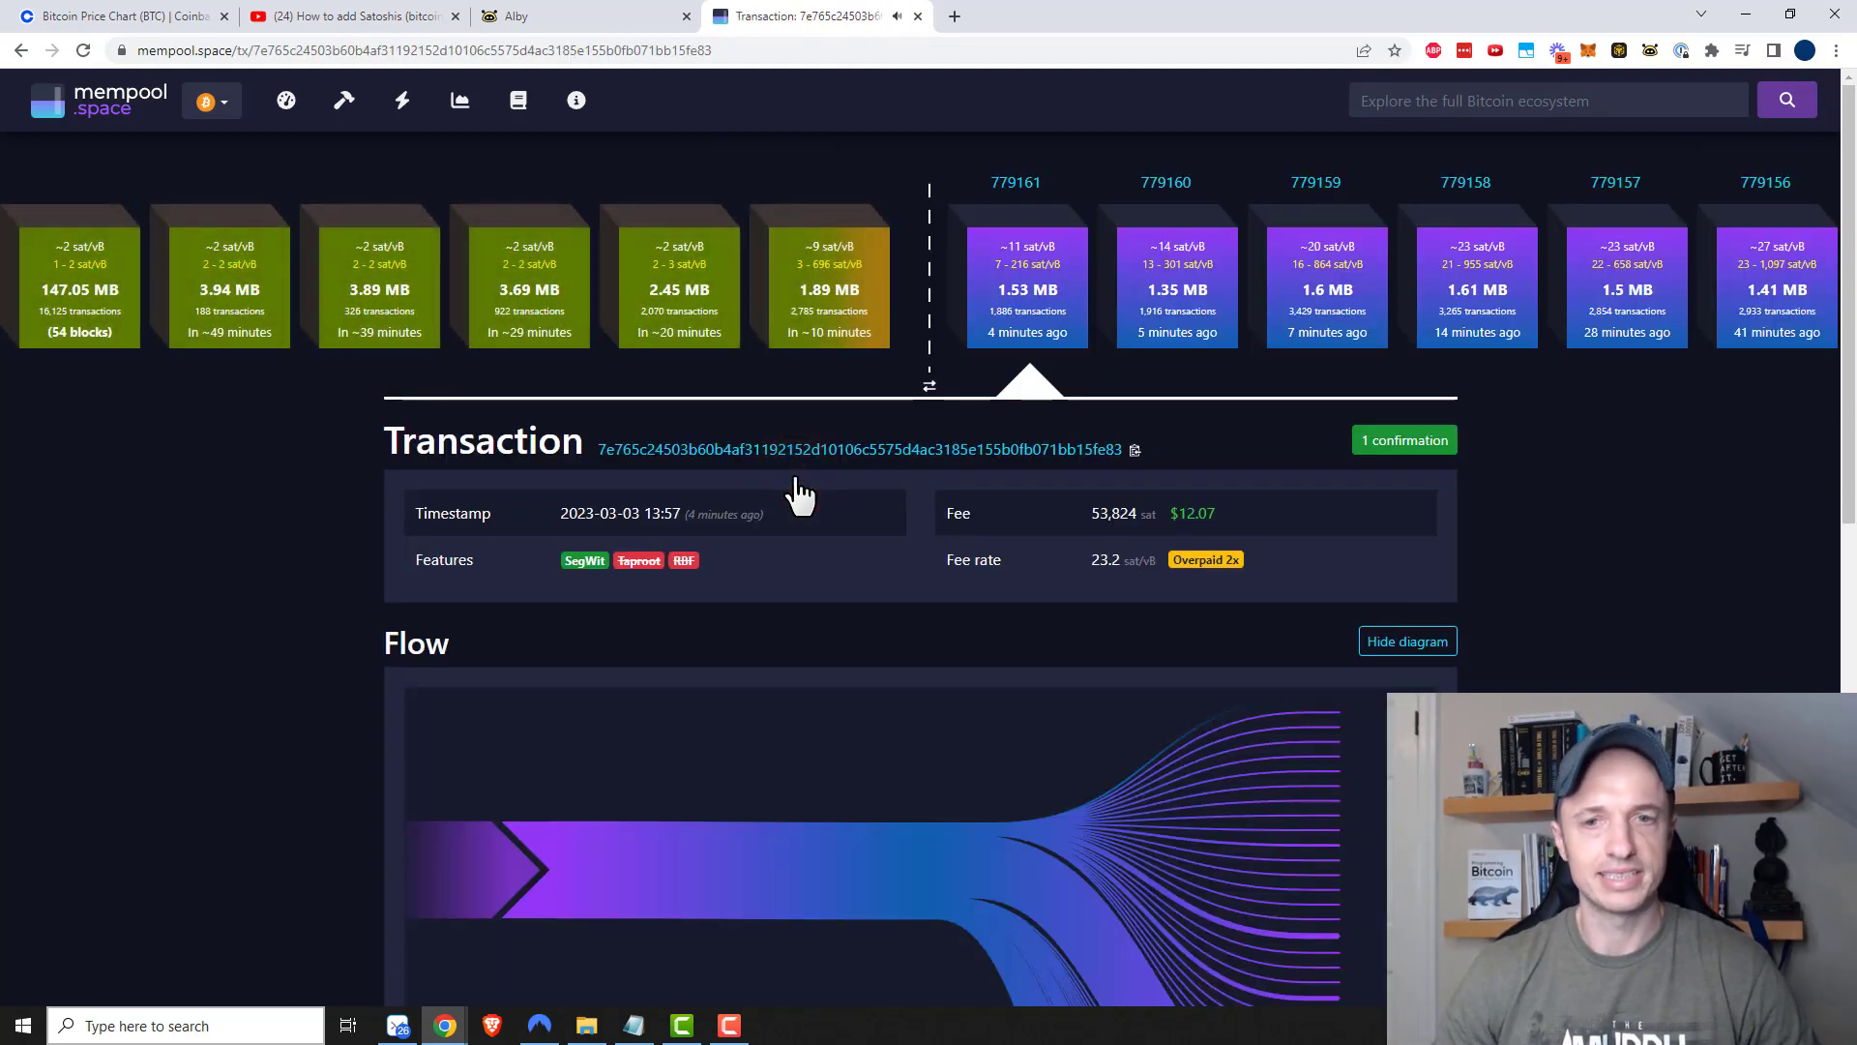
key("alt+Left")
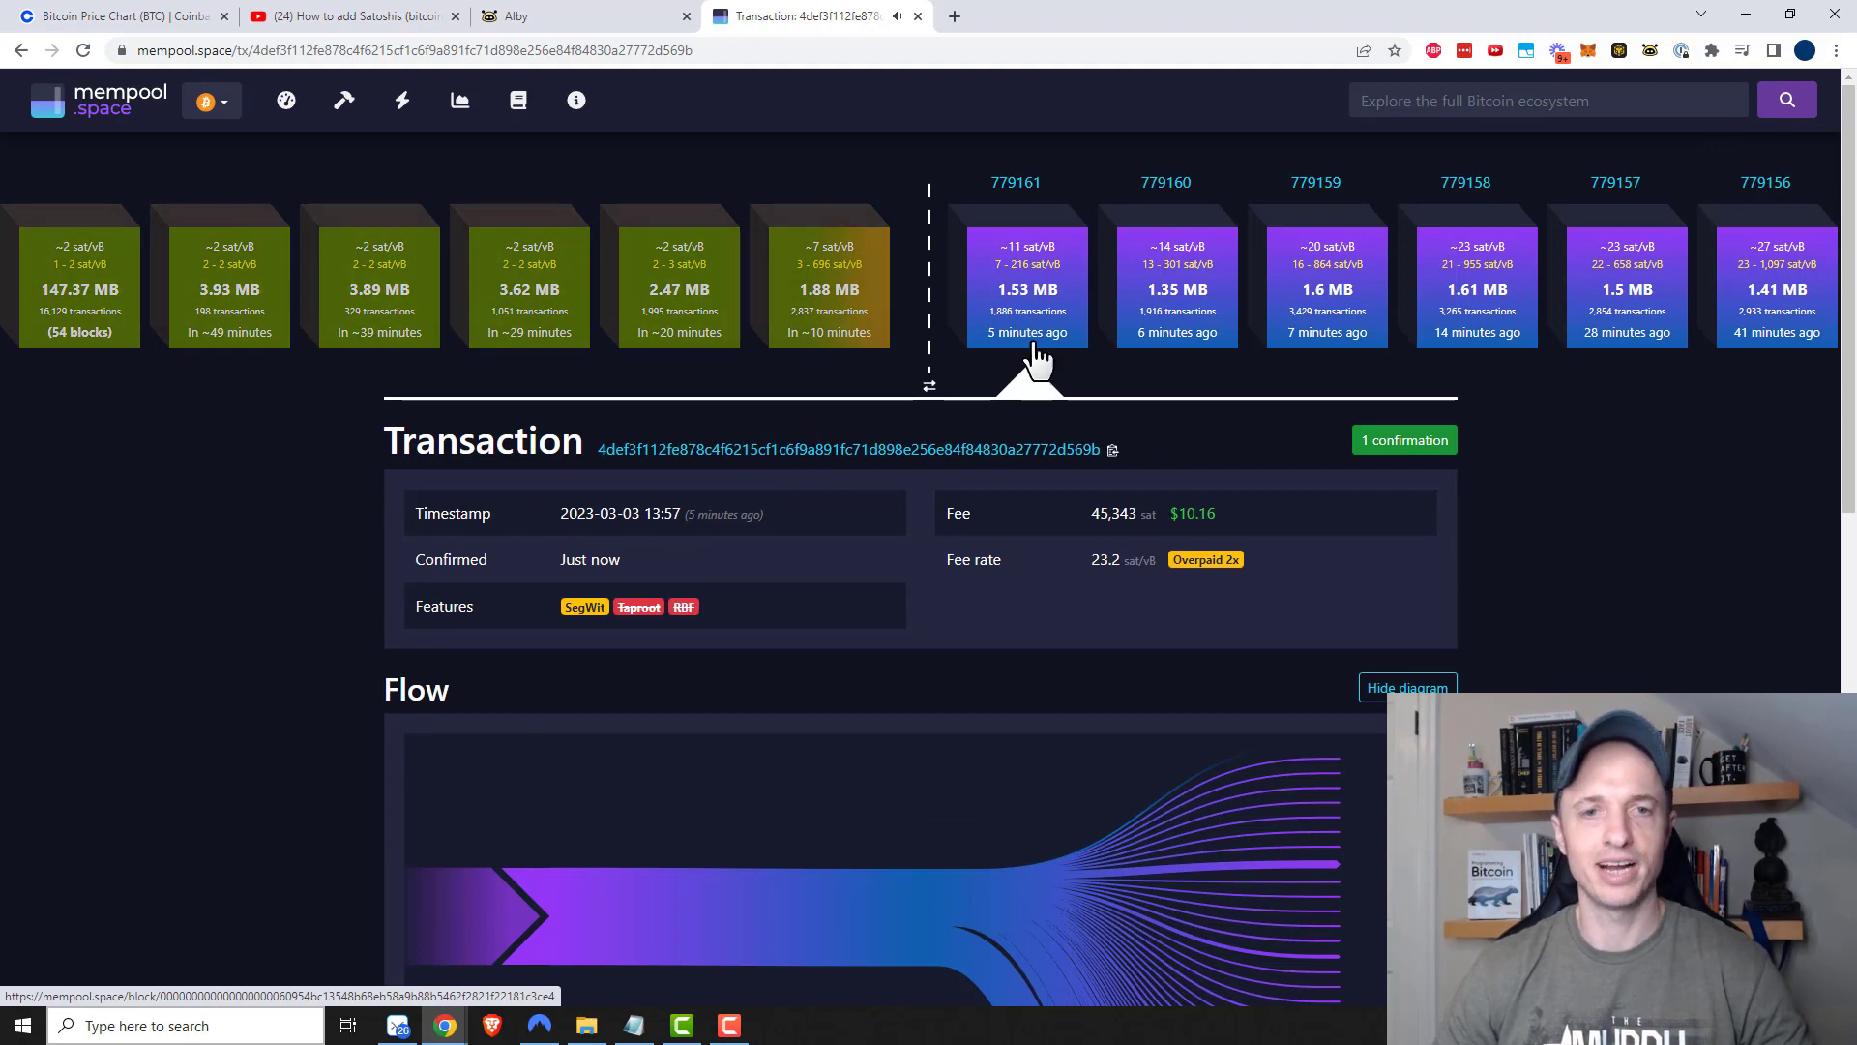
left_click(559, 21)
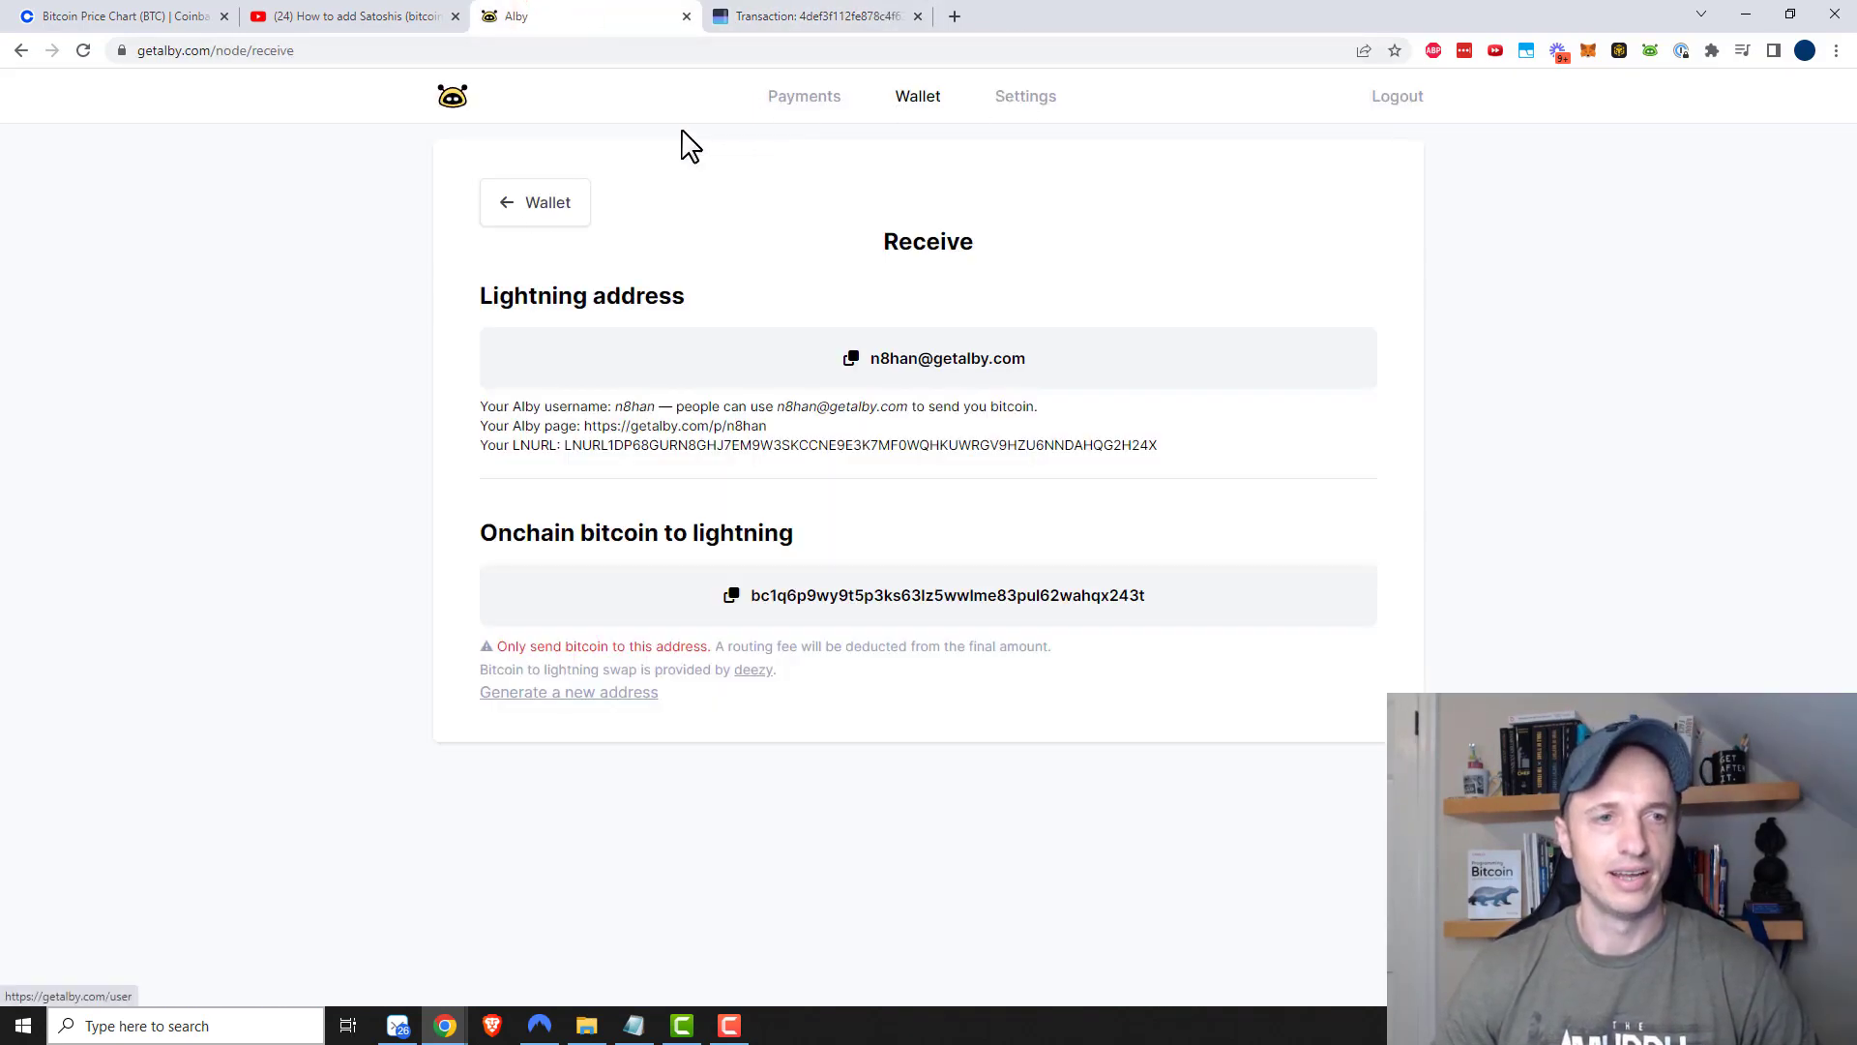
Back in the payments list, expand the 44,765 sats payment to check its onchain source address
left_click(532, 208)
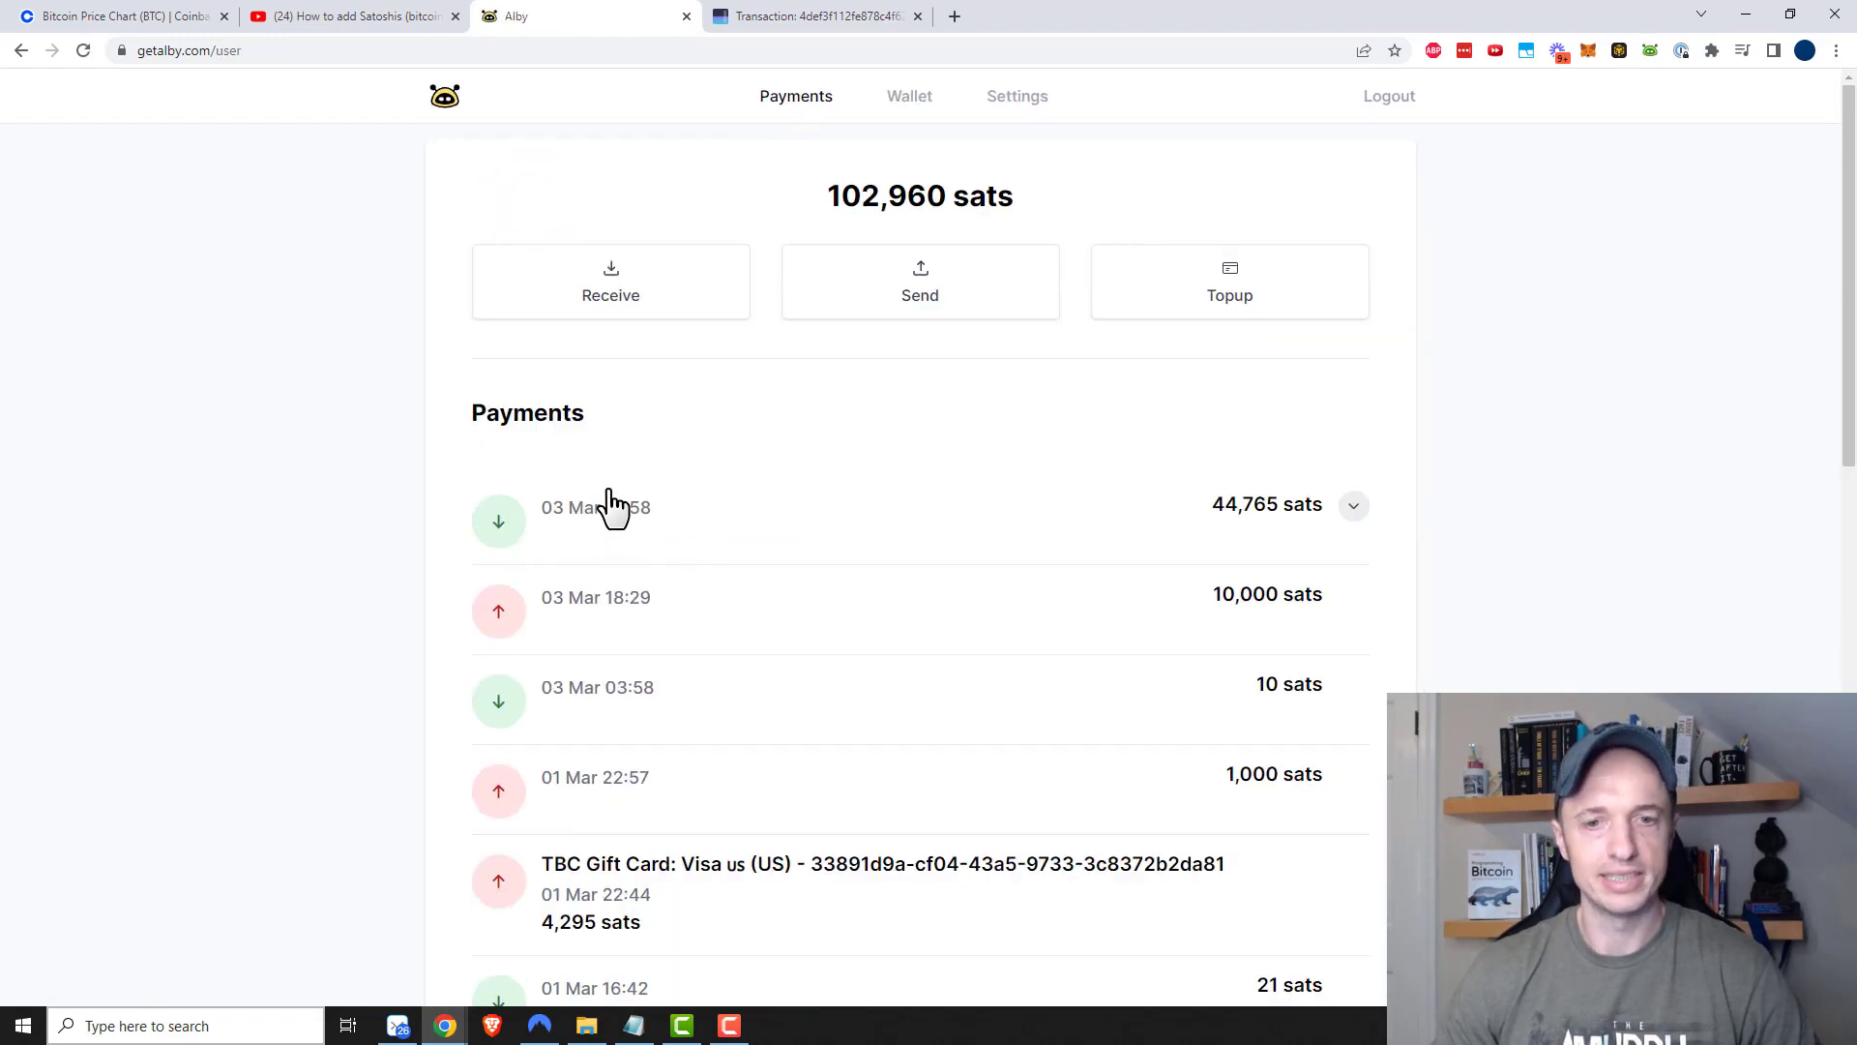
left_click(1354, 507)
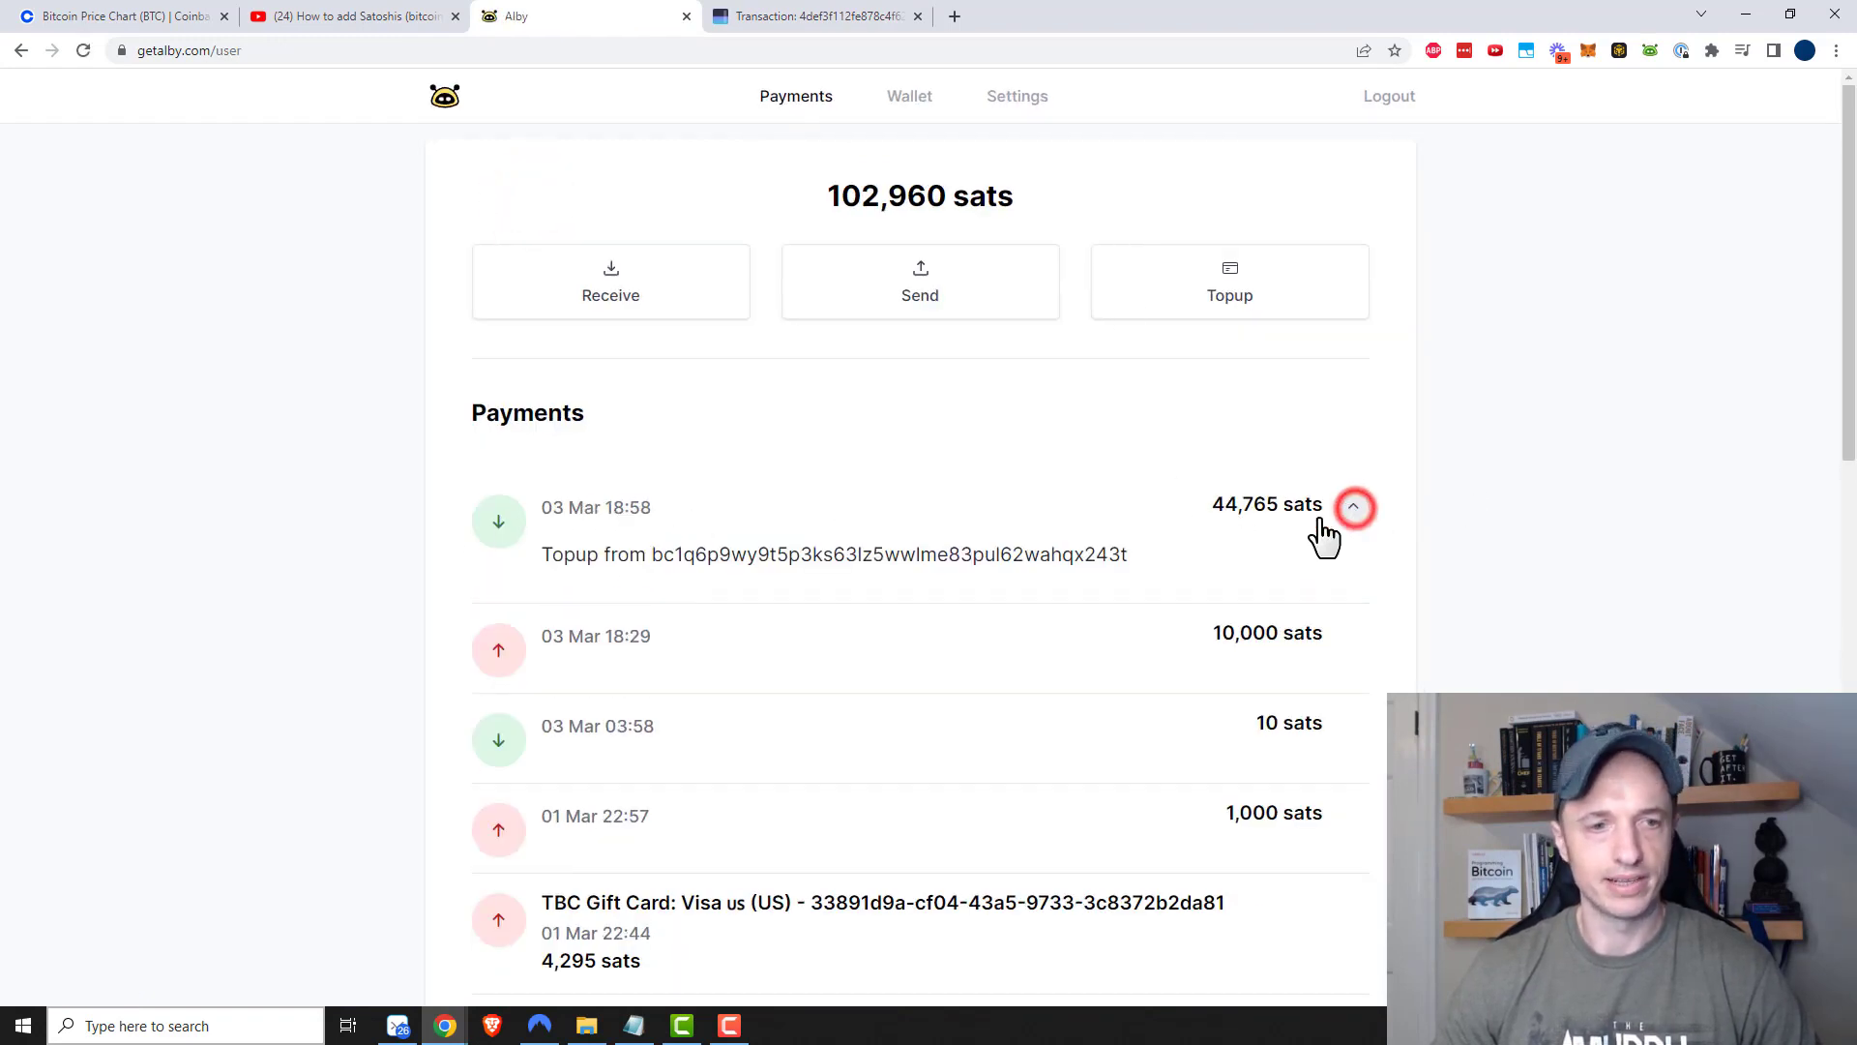
left_click_drag(665, 557, 1267, 569)
left_click(1267, 569)
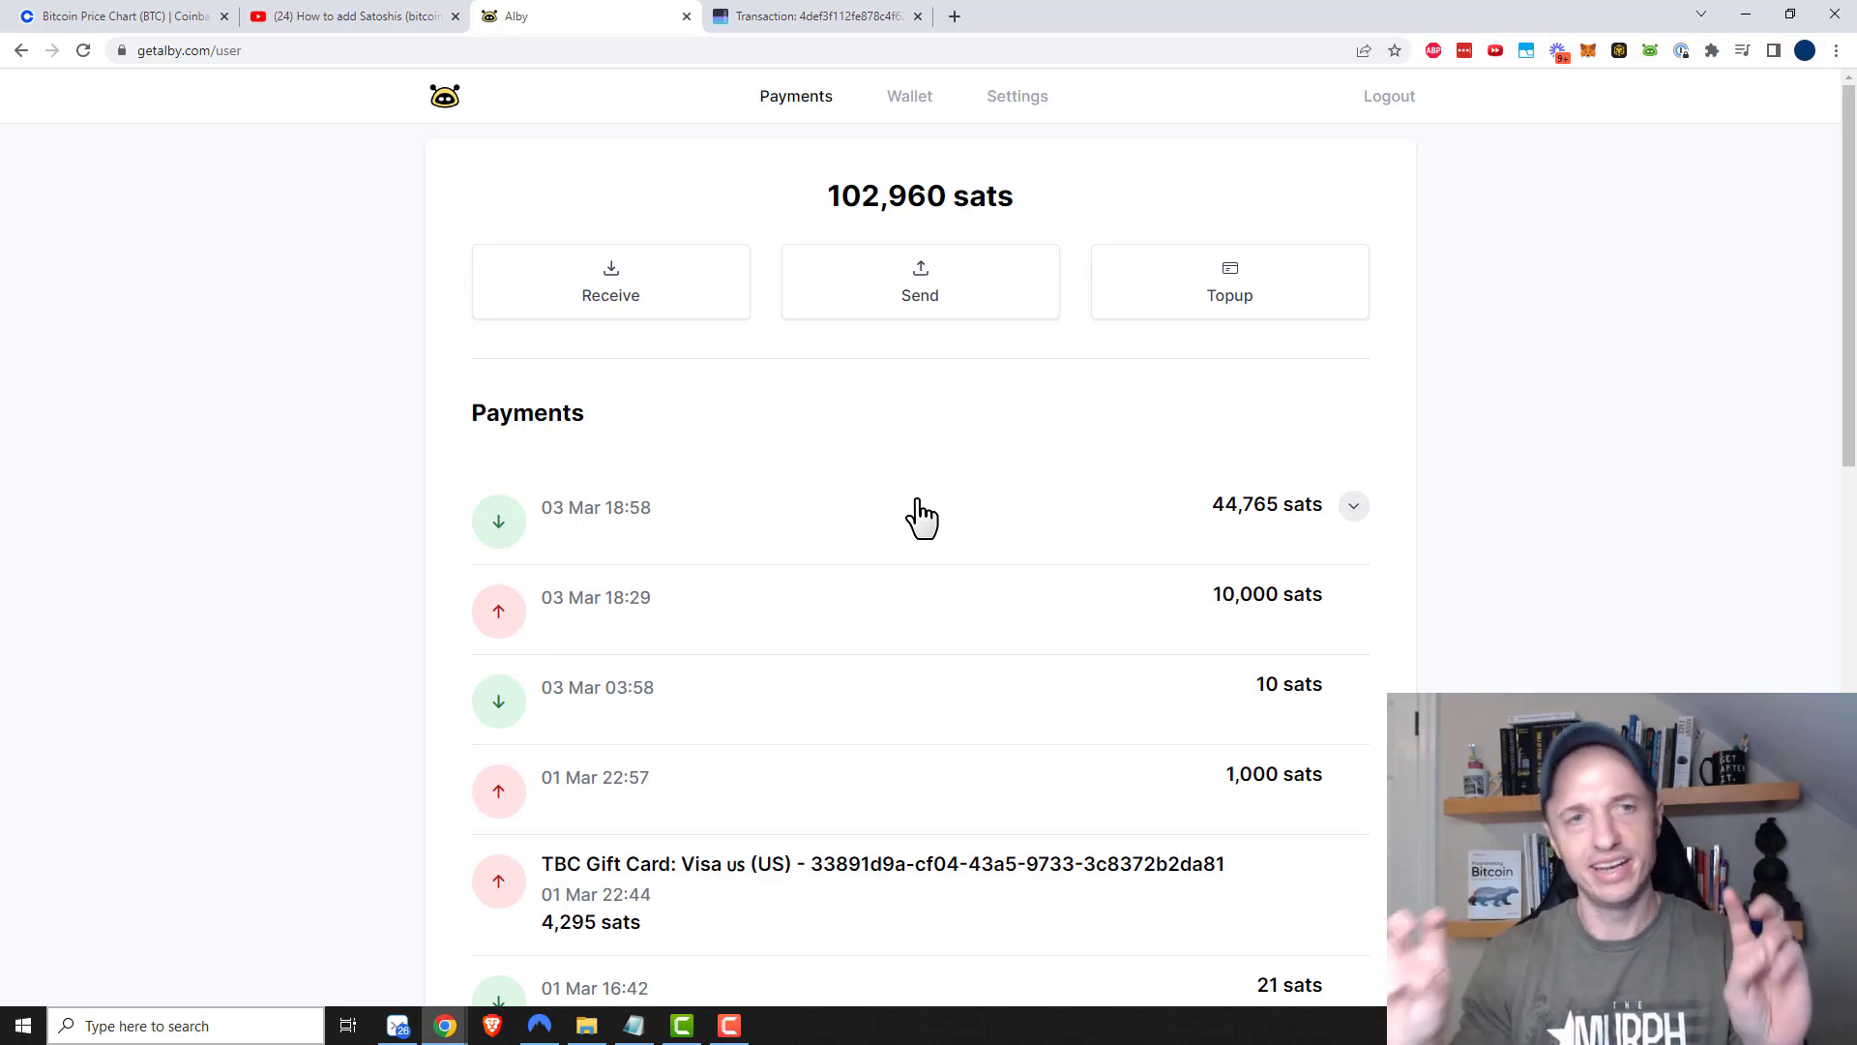
Go back to the Alby Lightning Wallet tutorial on YouTube
left_click(370, 16)
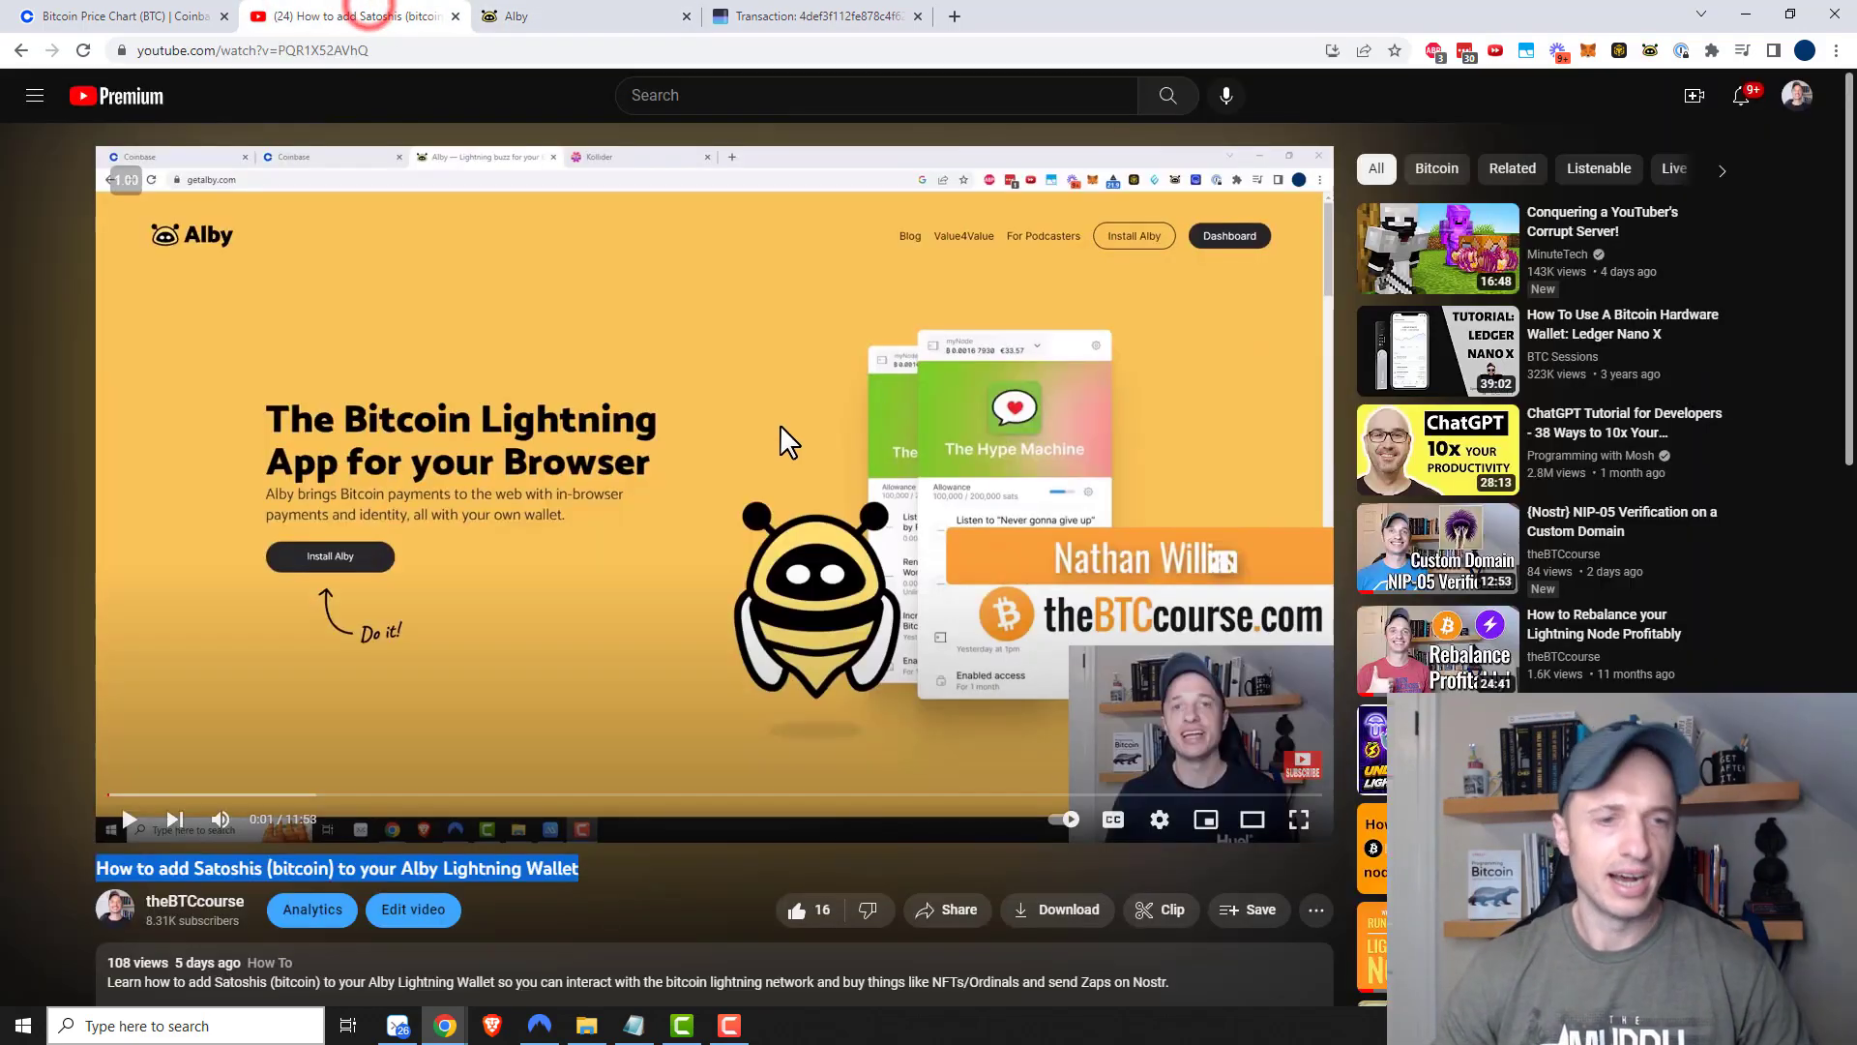